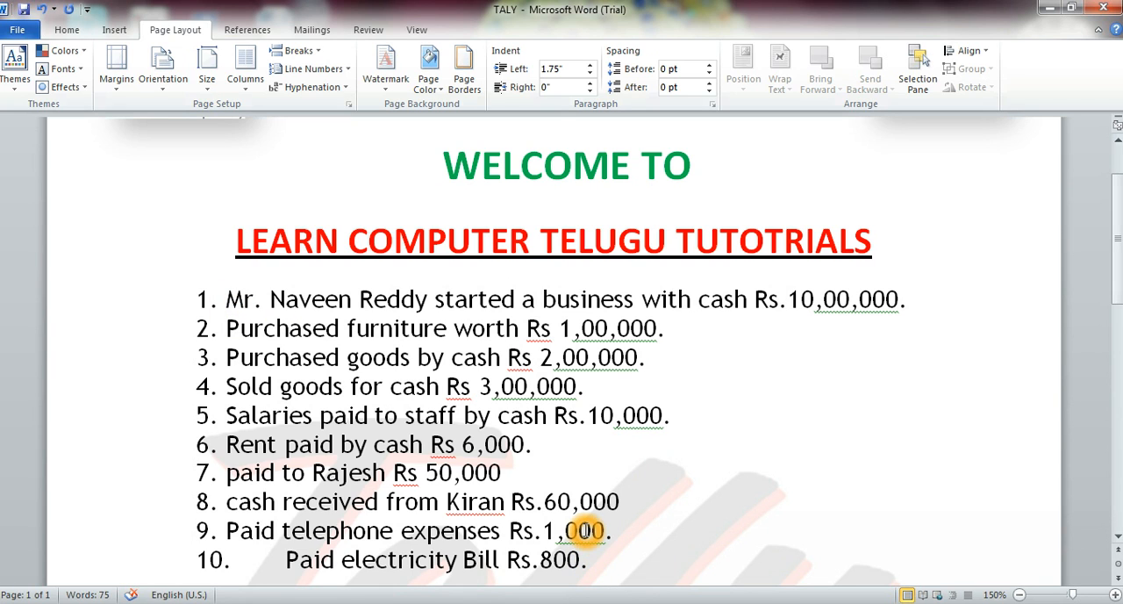
# Enter CASH ACCOUNT as the first item under the LEDGERS heading and start the second item.
pyautogui.scroll(-2, 579, 529)
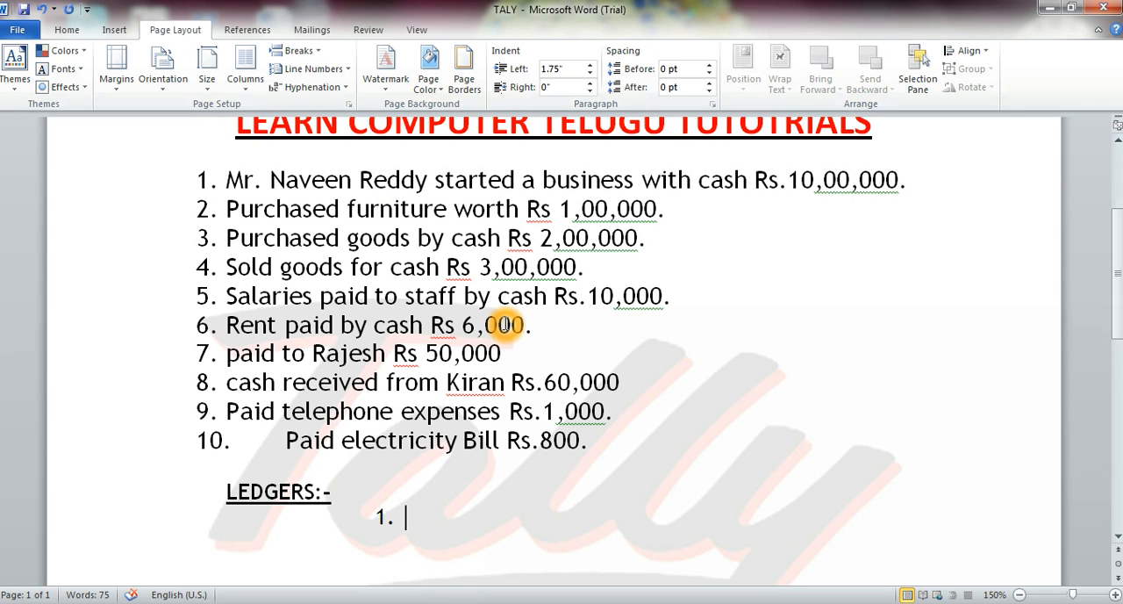
pyautogui.write('CASH A')
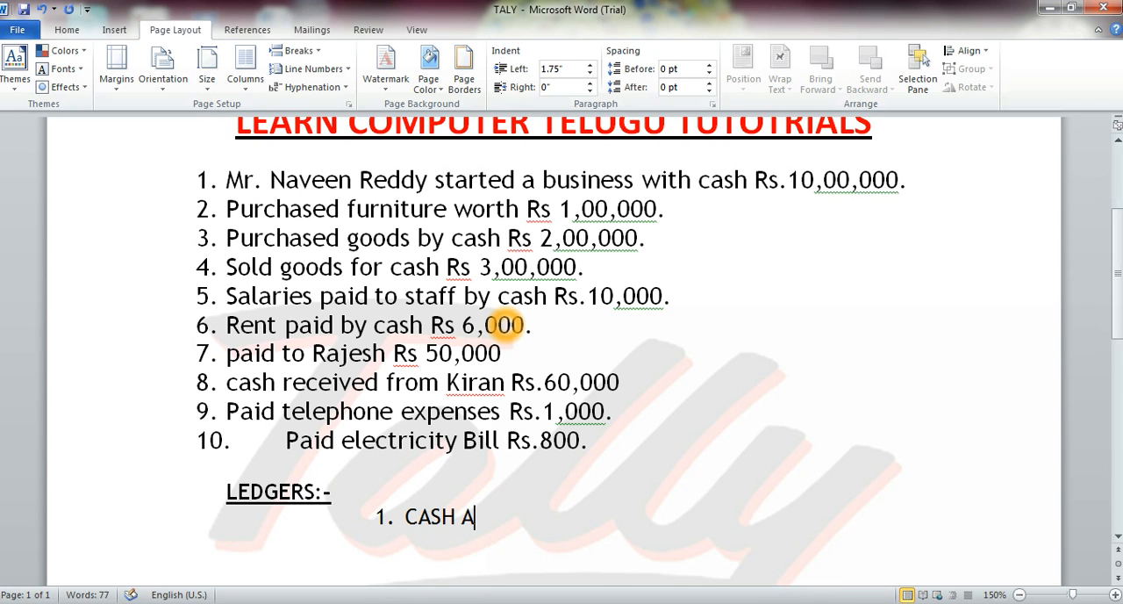
pyautogui.write('C')
pyautogui.press('BackSpace')
pyautogui.write('CCOUNT')
pyautogui.press('Return')
# Enter CAPITAL ACCOUNT as the second ledger in the list.
pyautogui.write('CAP')
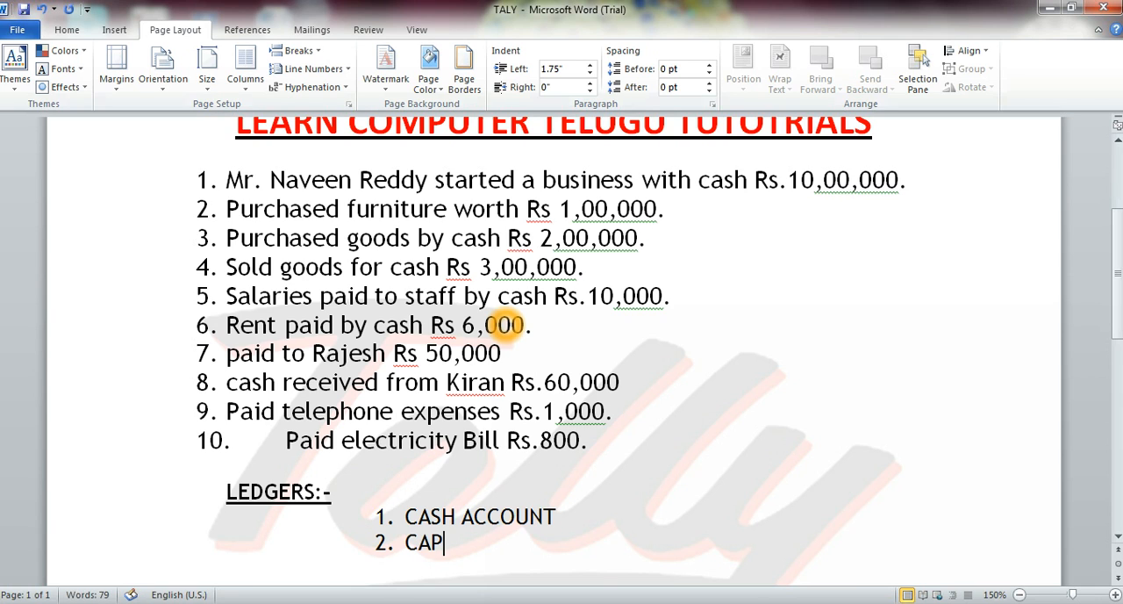
pyautogui.write('ITAL ACC')
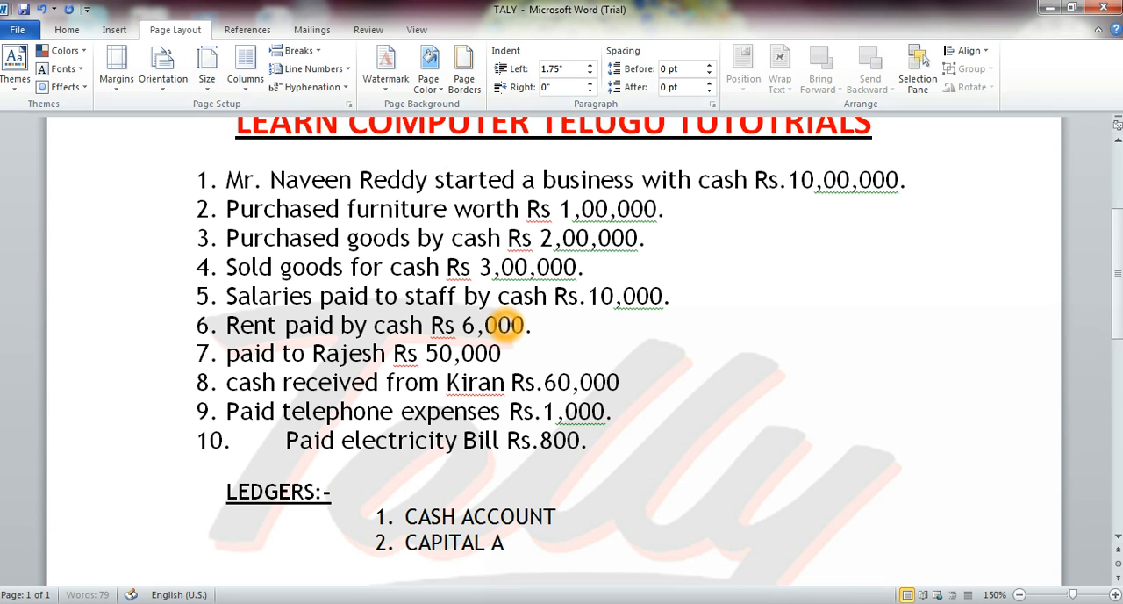
pyautogui.press('BackSpace')
pyautogui.press('BackSpace')
pyautogui.press('BackSpace')
pyautogui.write('A')
pyautogui.press('BackSpace')
pyautogui.write('C')
pyautogui.press('BackSpace')
pyautogui.write('ACCOUNT')
# Copy the word ACCOUNT from the second ledger for reuse, and start a third list item.
pyautogui.hotkey('shift', 'Left')
pyautogui.hotkey('shift', 'Left')
pyautogui.hotkey('shift', 'Left')
pyautogui.hotkey('shift', 'Left')
pyautogui.hotkey('shift', 'Left')
pyautogui.hotkey('shift', 'Left')
pyautogui.hotkey('shift', 'Left')
pyautogui.hotkey('ctrl', 'c')
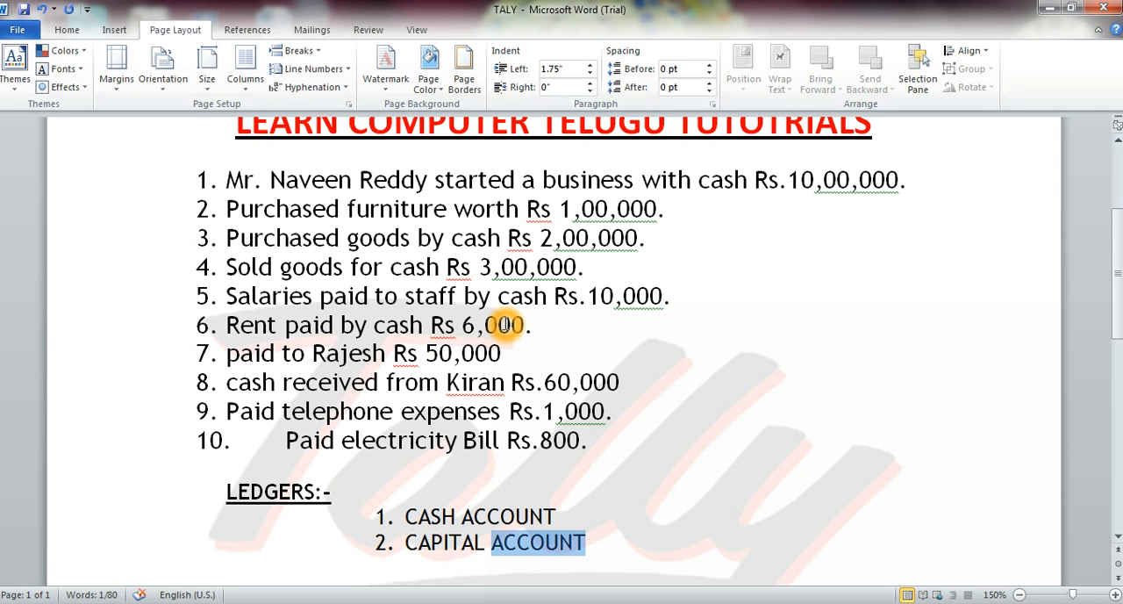
pyautogui.press('End')
pyautogui.press('Return')
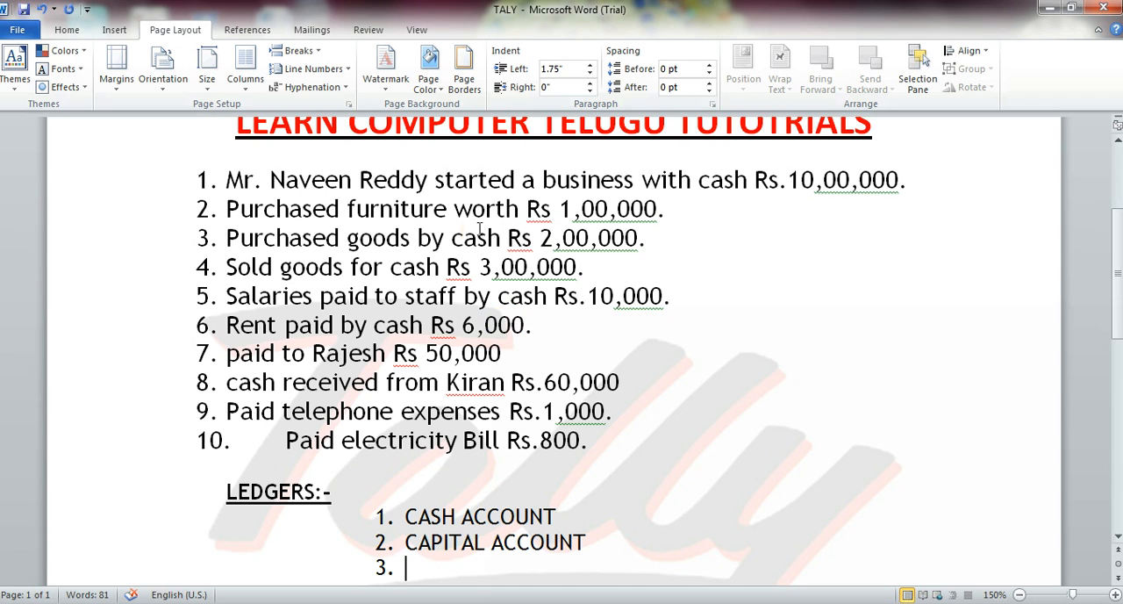
# Enter FURNITURE ACCOUNT as the third ledger, based on the furniture purchase, and start the fourth item.
pyautogui.click(229, 215)
pyautogui.click(656, 222)
pyautogui.write('F')
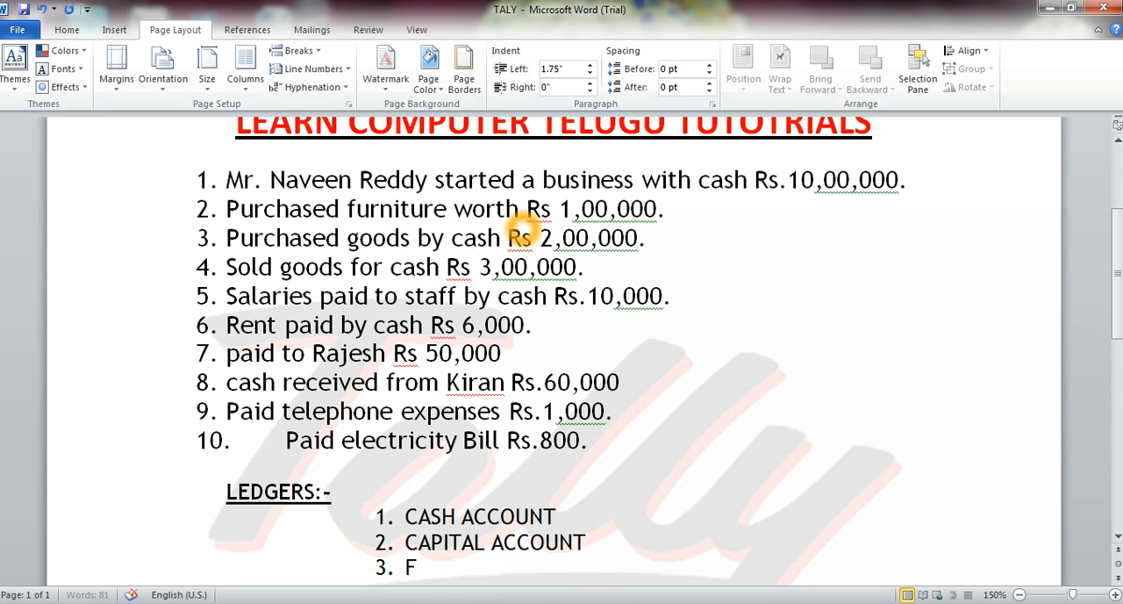
pyautogui.write('URNITURE ')
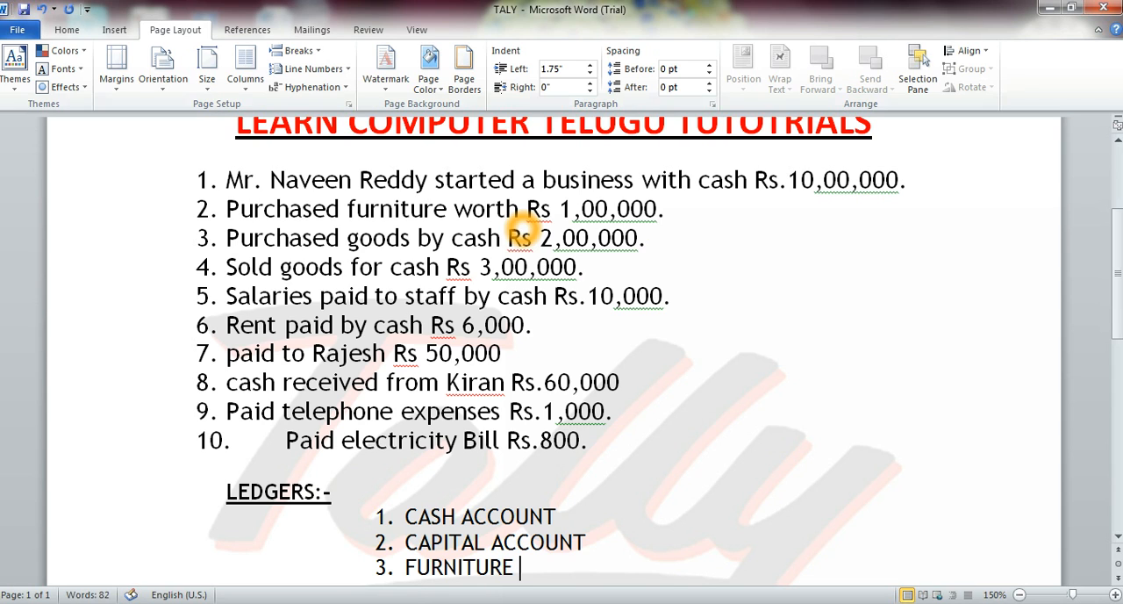
pyautogui.write('ACCOUNT')
pyautogui.press('Return')
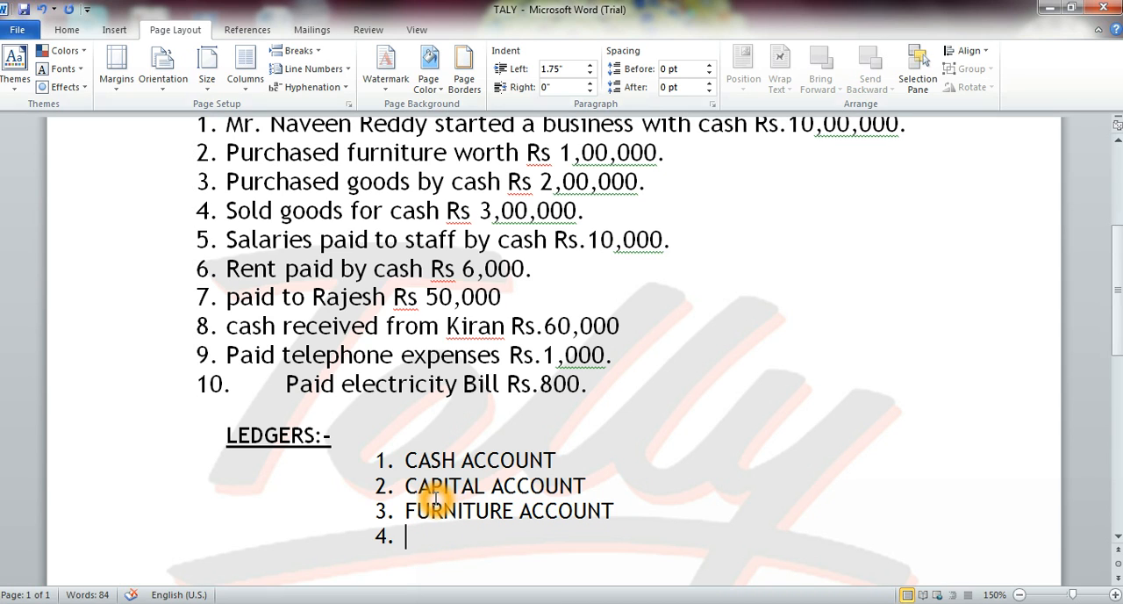
# Enter PURCHASE ACCOUNT as the fourth ledger for the goods bought by cash, and start the fifth item.
pyautogui.moveTo(397, 458); pyautogui.dragTo(554, 456)
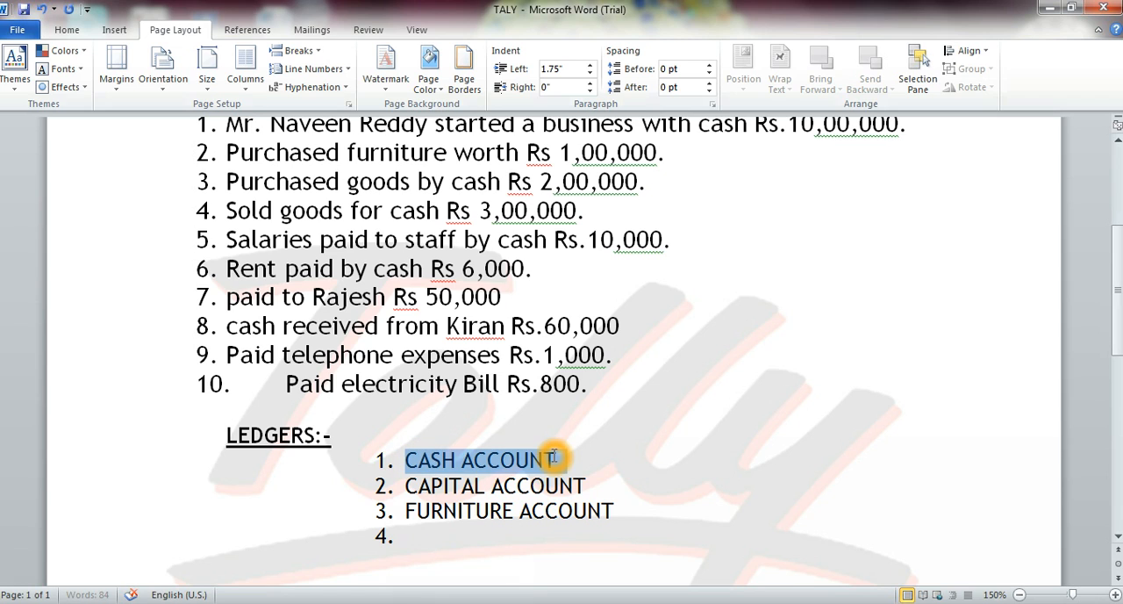
pyautogui.click(409, 537)
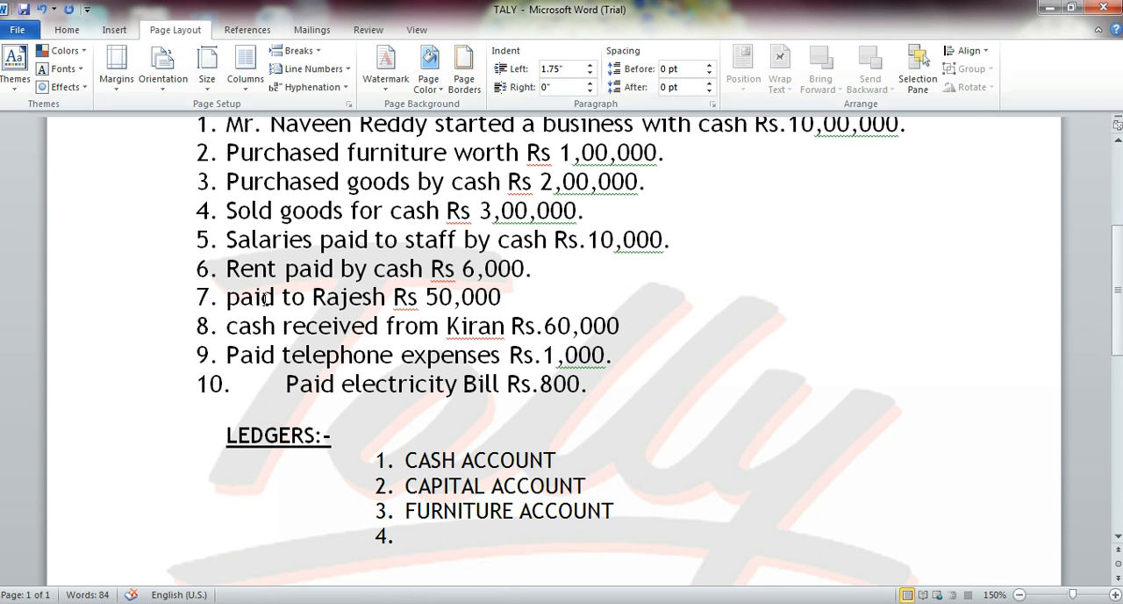
pyautogui.moveTo(225, 180); pyautogui.dragTo(589, 182)
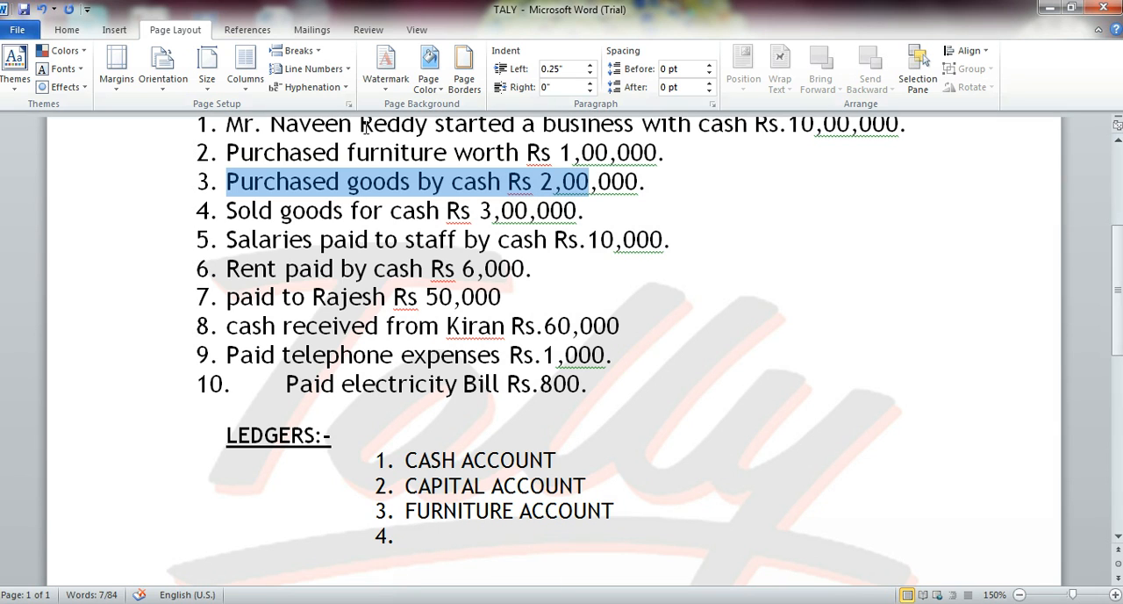
pyautogui.click(645, 182)
pyautogui.click(413, 533)
pyautogui.write('PURCHASE A')
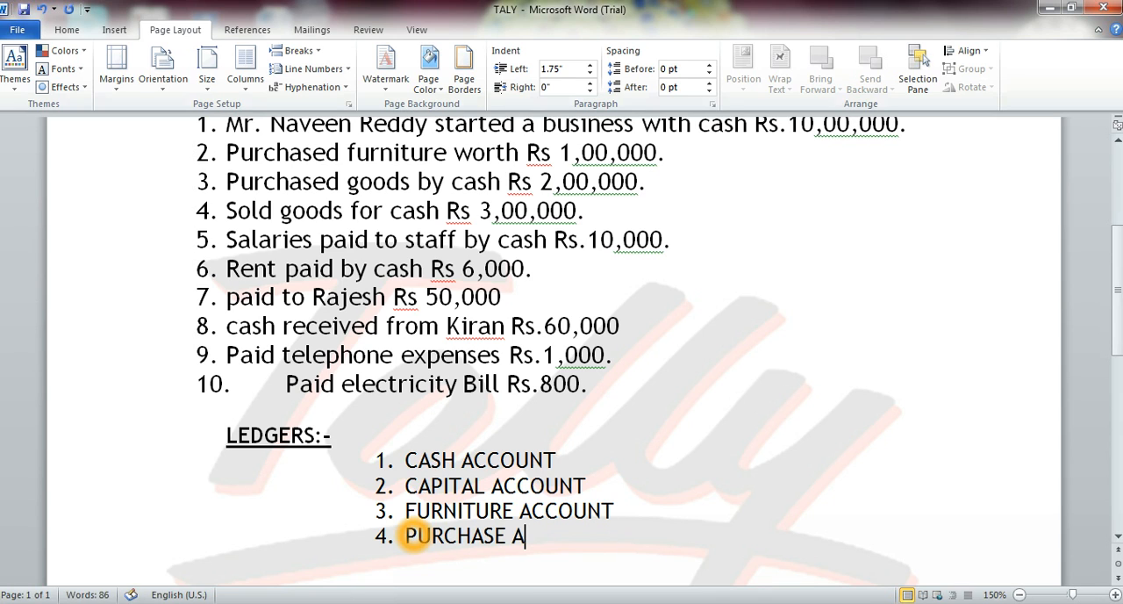
pyautogui.press('BackSpace')
pyautogui.hotkey('ctrl', 'v')
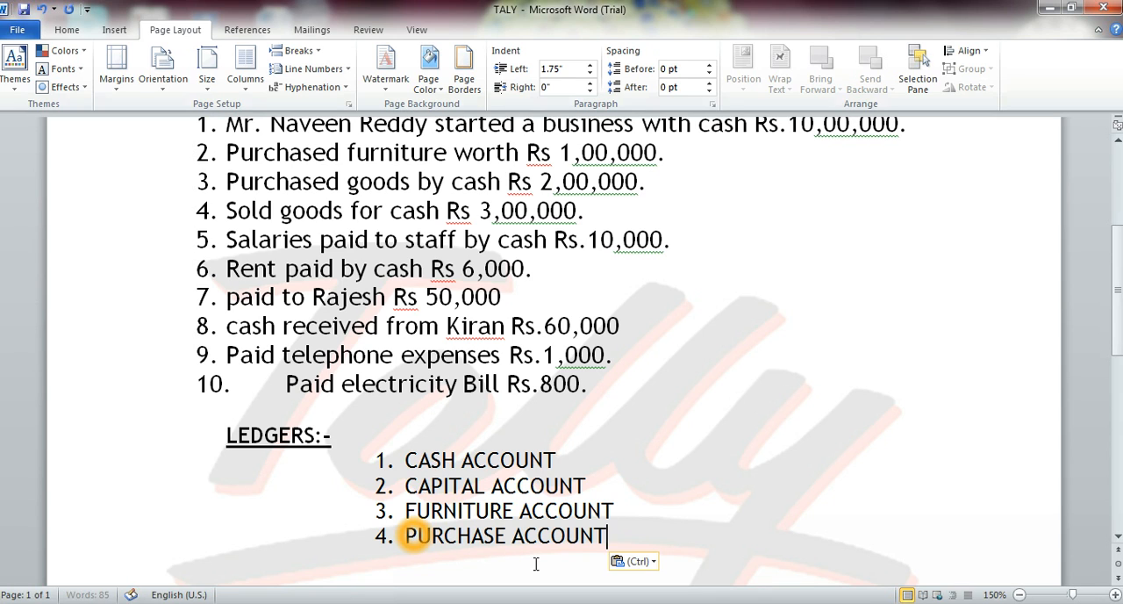
pyautogui.press('Return')
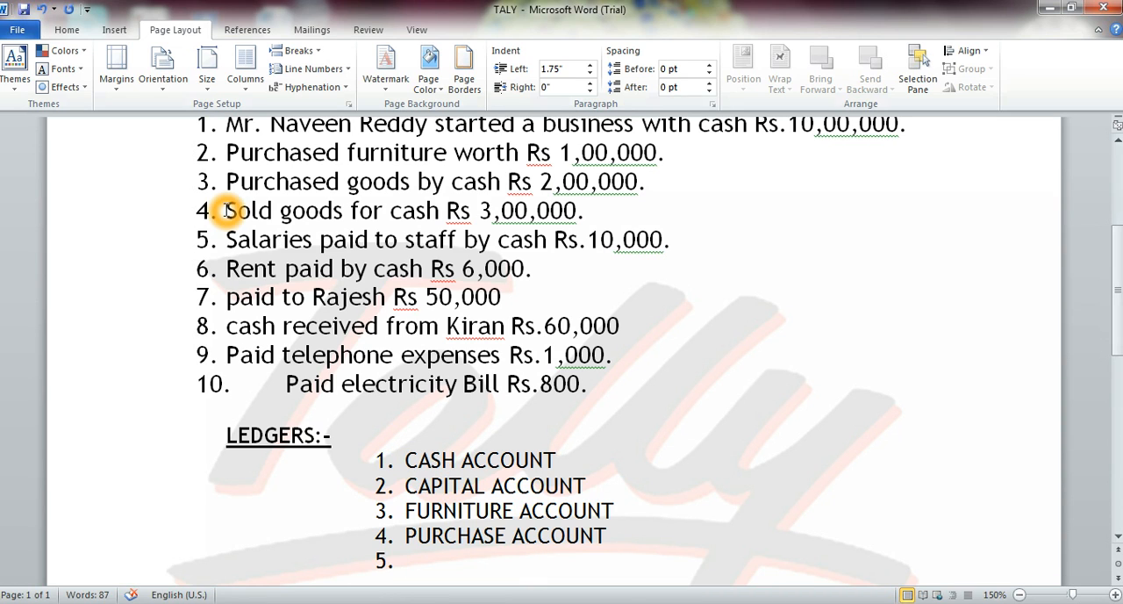
# Enter SALES ACCOUNT as the fifth ledger for the goods sold for cash, and start the sixth item.
pyautogui.moveTo(227, 211); pyautogui.dragTo(582, 229)
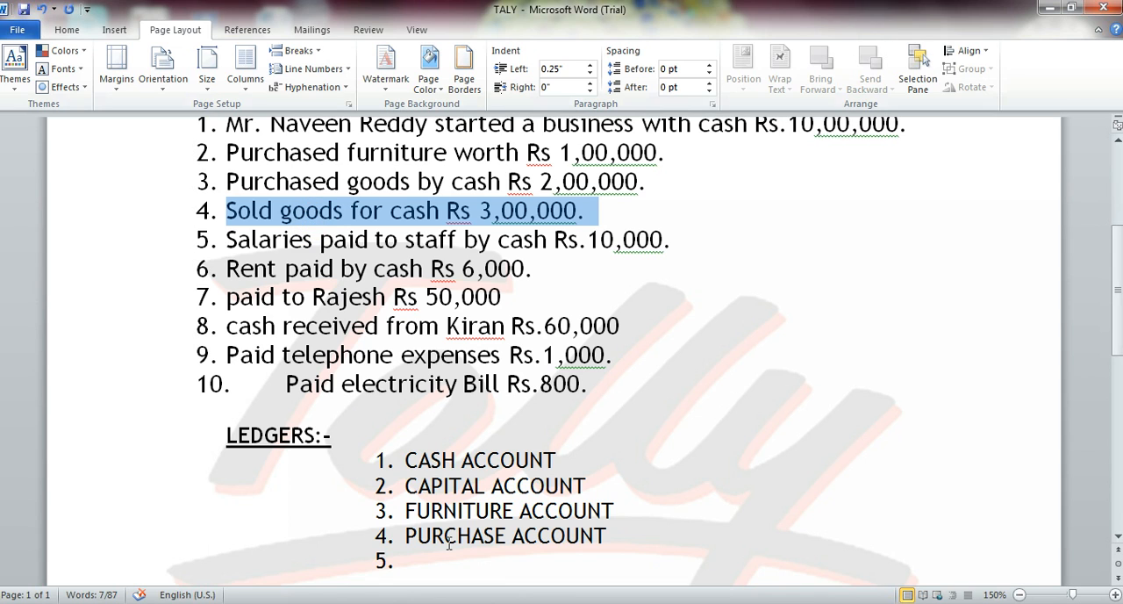
pyautogui.click(412, 562)
pyautogui.click(406, 460)
pyautogui.click(406, 560)
pyautogui.write('SALES  ACCOUNT')
pyautogui.press('Return')
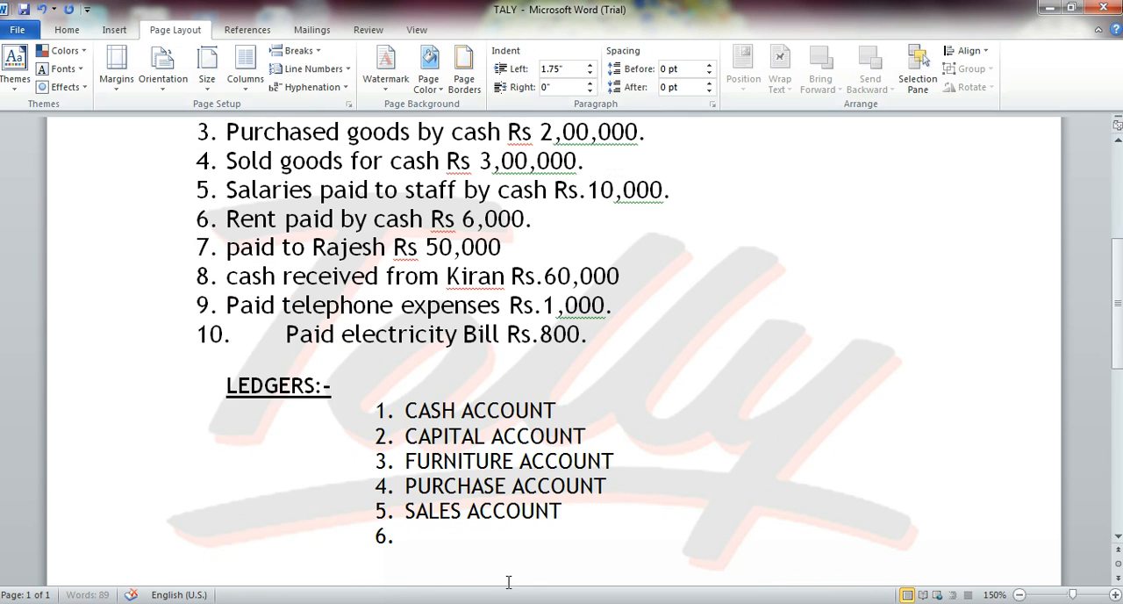
# Enter SALARIES ACCOUNT as the sixth ledger for the staff salaries transaction, and start the seventh item.
pyautogui.moveTo(233, 190); pyautogui.dragTo(663, 187)
pyautogui.click(409, 539)
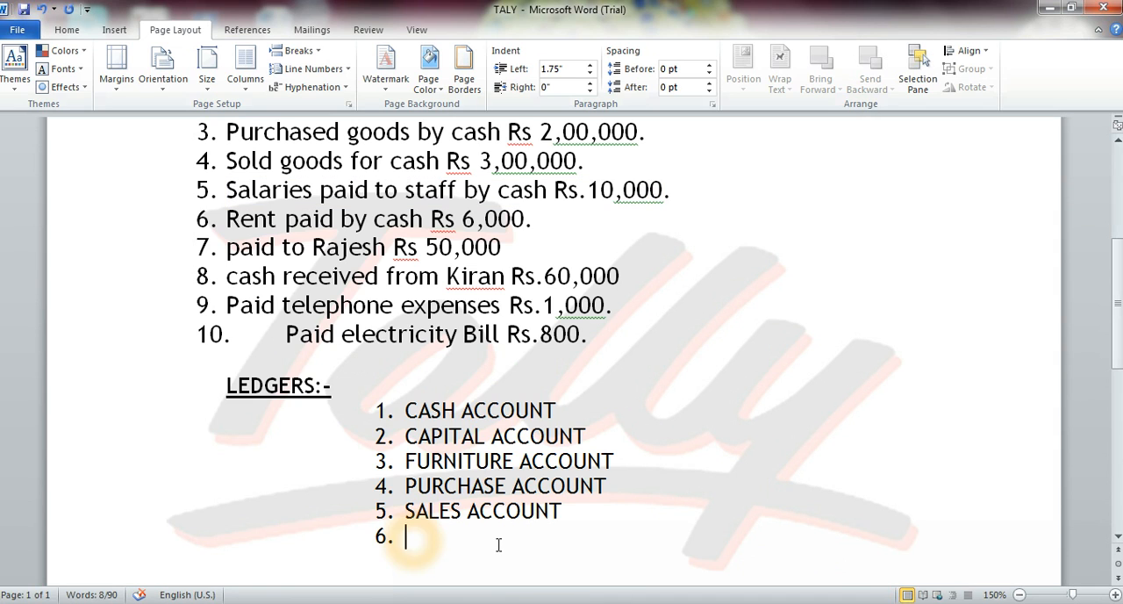
pyautogui.write('SALA')
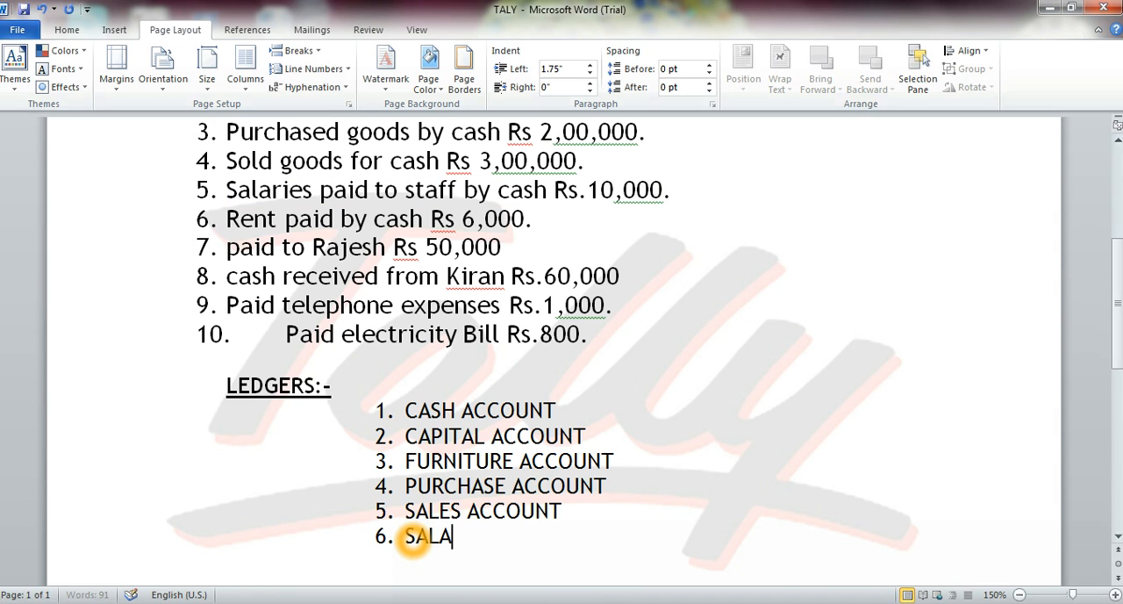
pyautogui.write('RIES')
pyautogui.hotkey('ctrl', 'v')
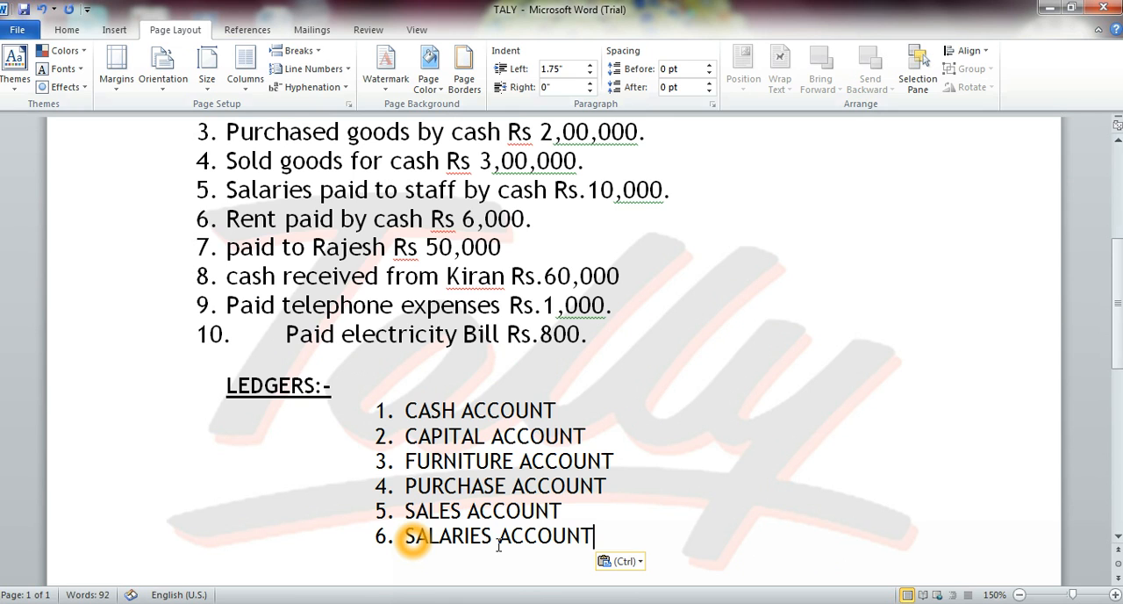
pyautogui.press('Return')
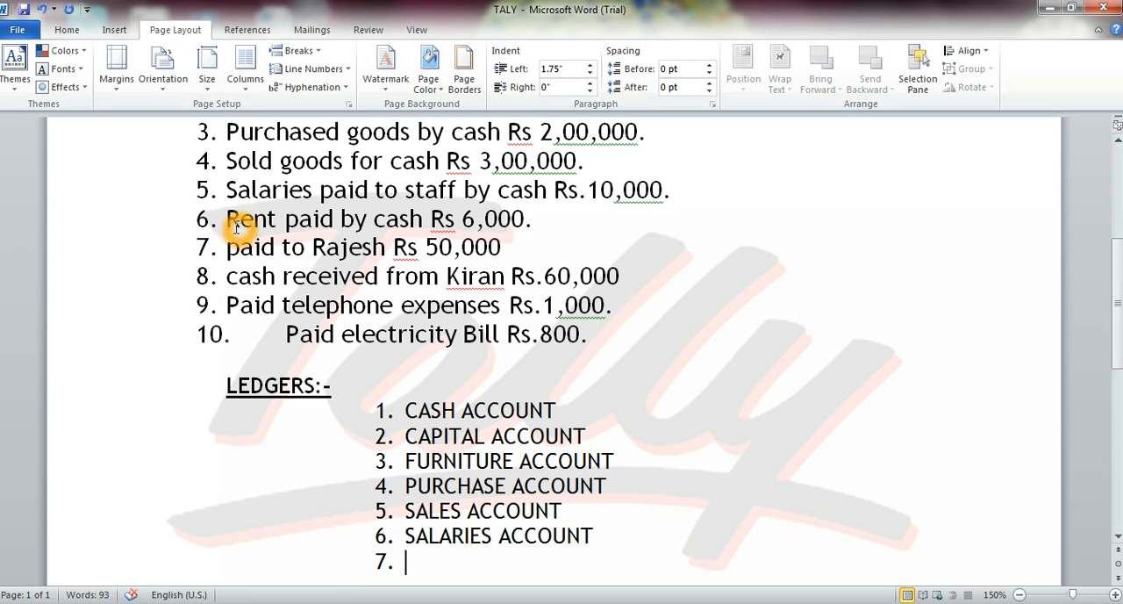
pyautogui.moveTo(226, 218); pyautogui.dragTo(405, 225)
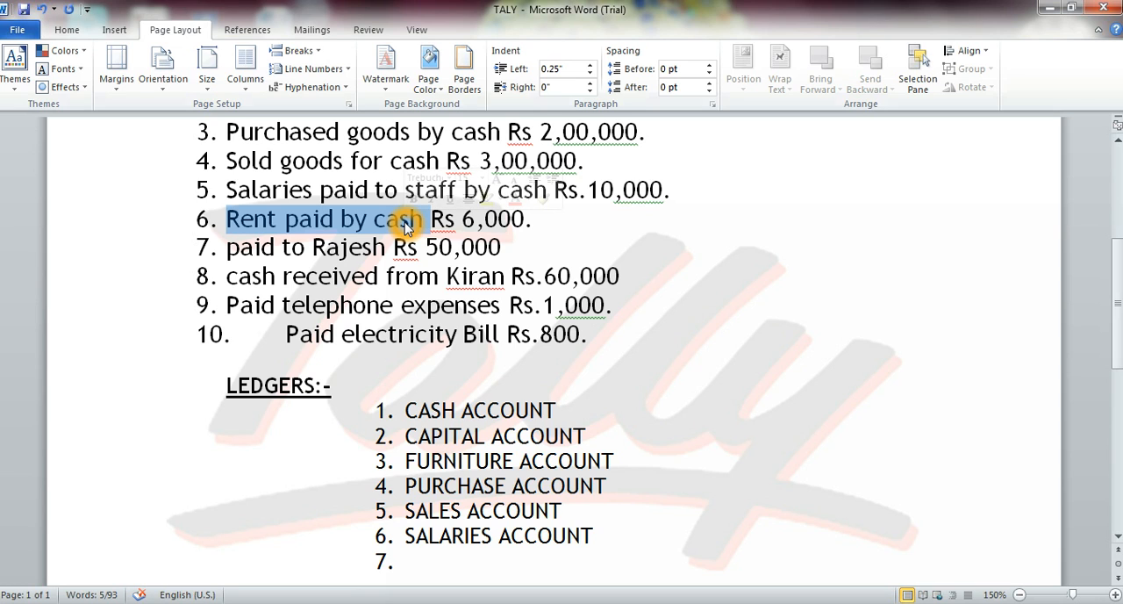
pyautogui.write('RENT')
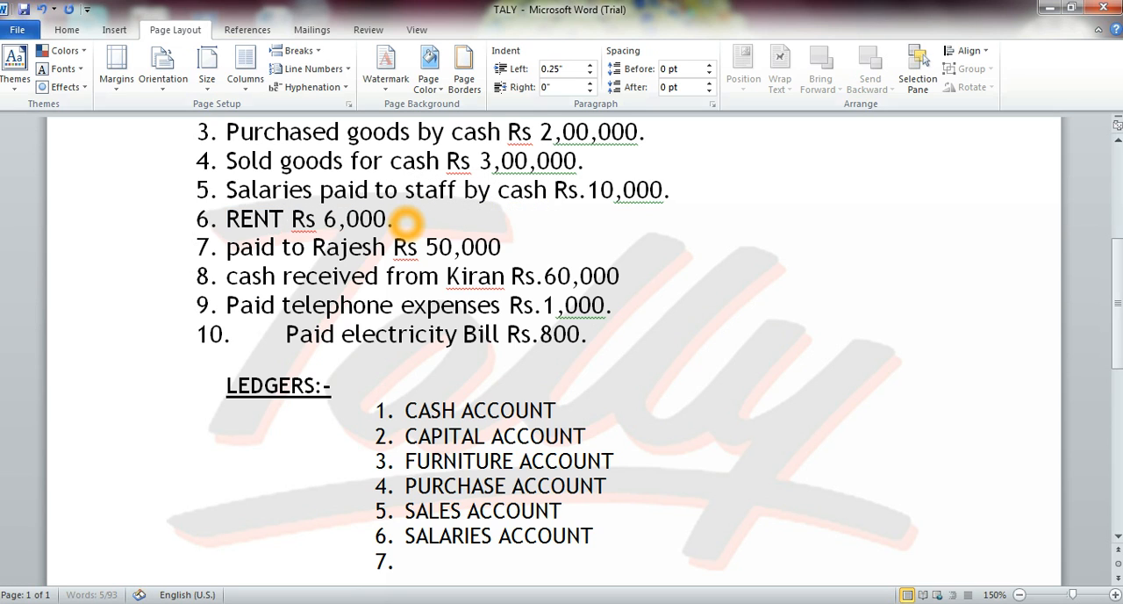
pyautogui.hotkey('ctrl', 'z')
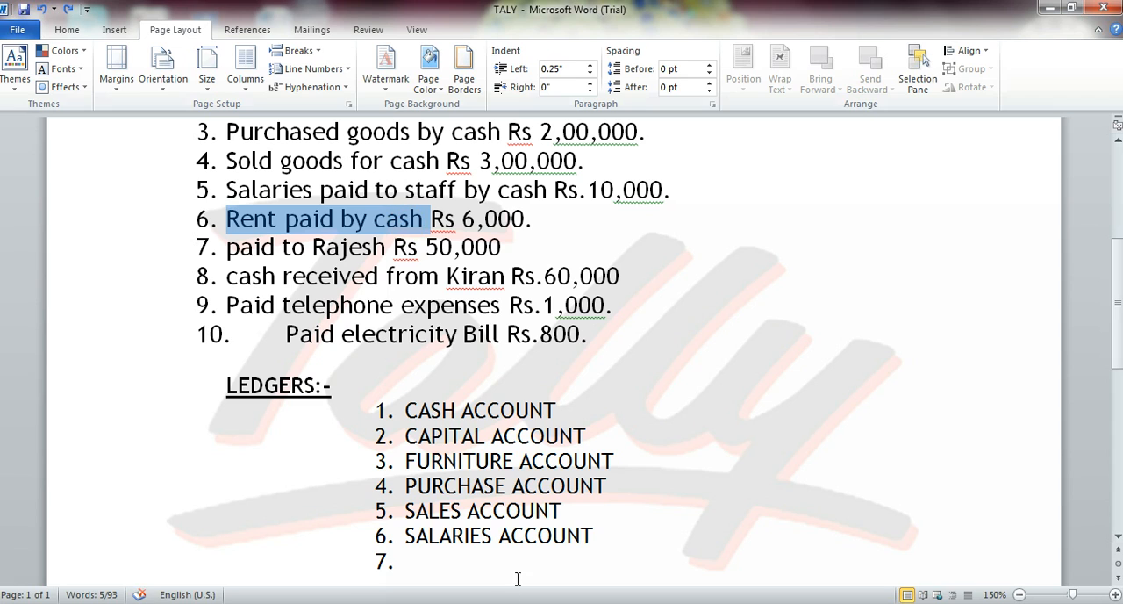
# Enter RENT ACCOUNT as the seventh ledger and start the eighth item.
pyautogui.click(430, 562)
pyautogui.write('RE')
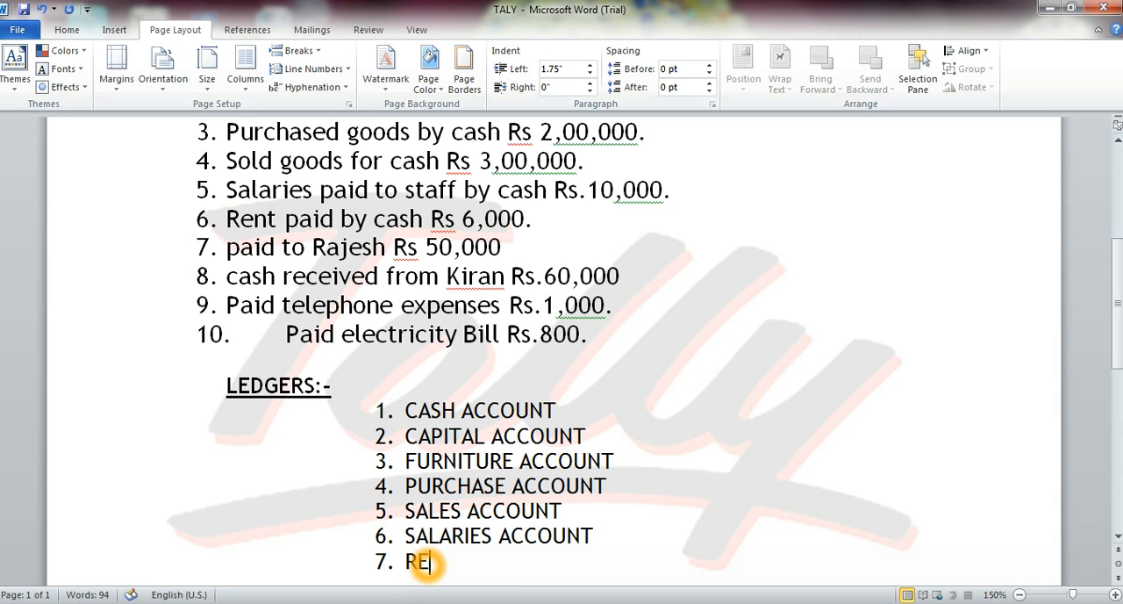
pyautogui.write('NT ACCOUNT')
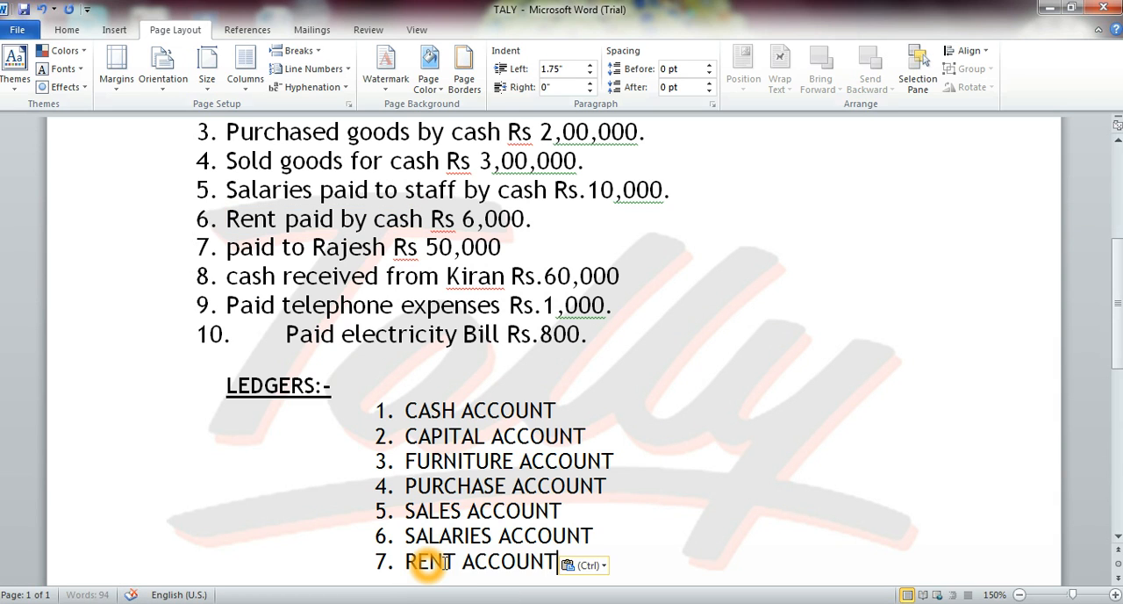
pyautogui.press('Return')
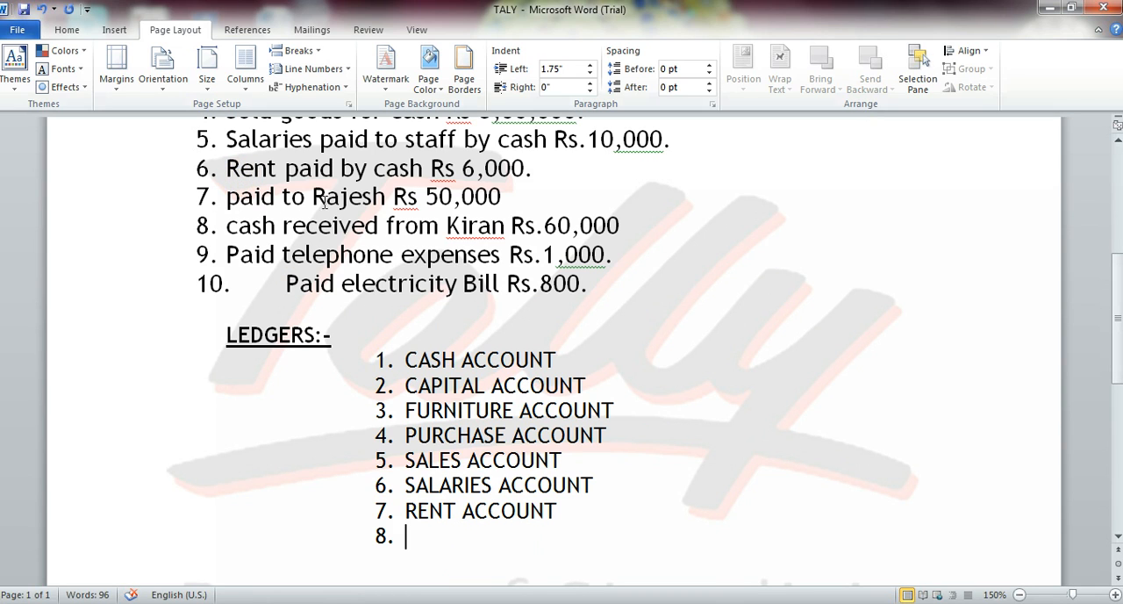
# Enter the payee's name from transaction 7 followed by ACCOUNT as the eighth ledger, and start the ninth item.
pyautogui.write('RAJESH')
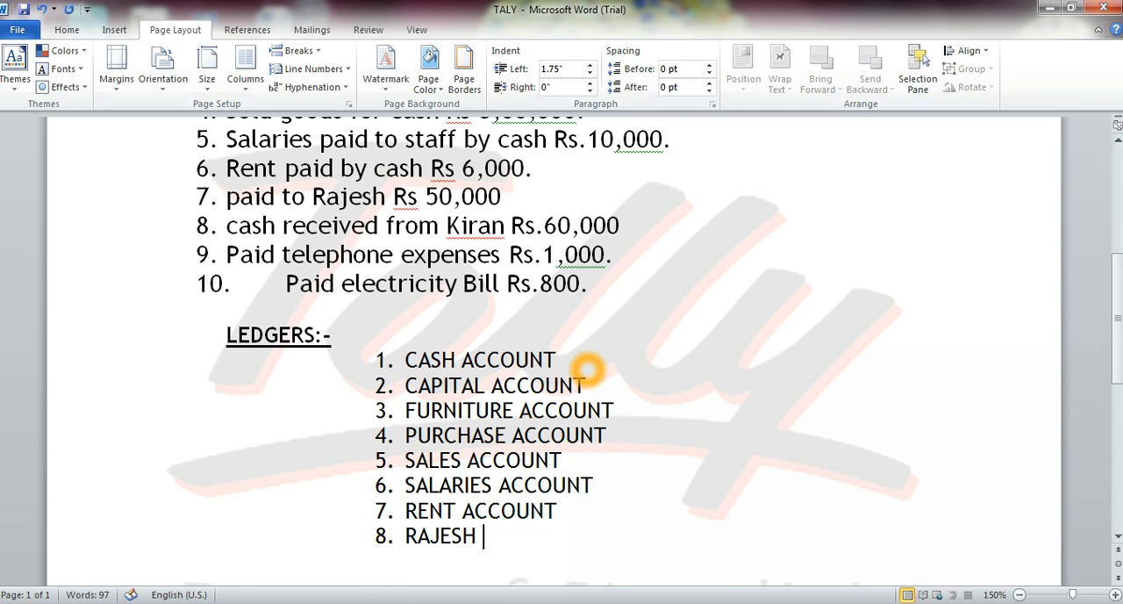
pyautogui.write('ACCOUNT')
pyautogui.press('Return')
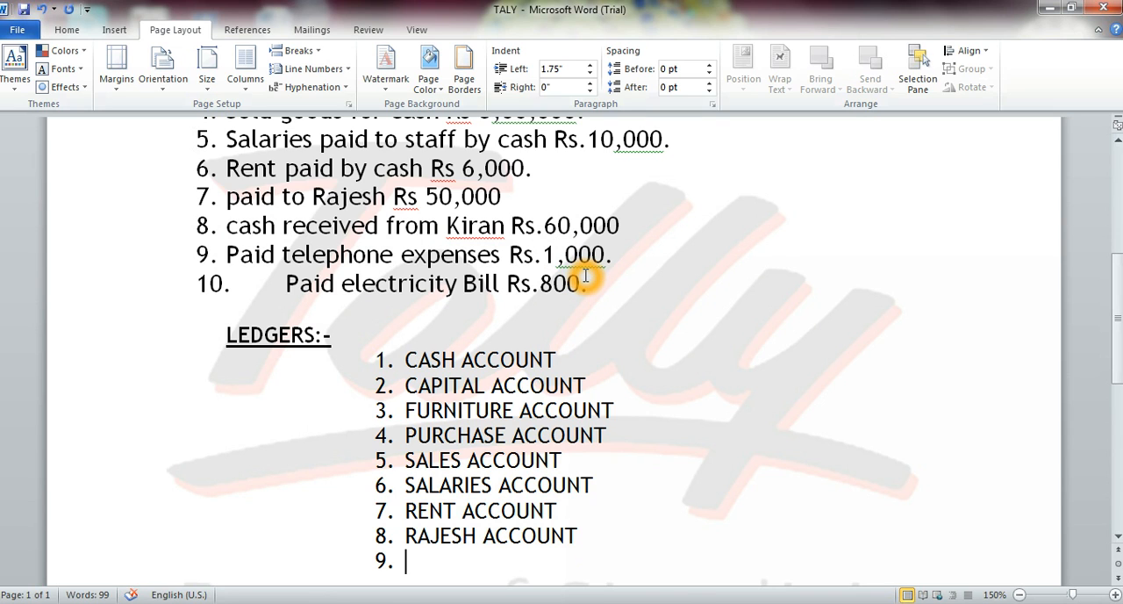
# Enter the payer's name from transaction 8 followed by ACCOUNT as the ninth ledger, and start the tenth item.
pyautogui.moveTo(632, 225); pyautogui.dragTo(210, 222)
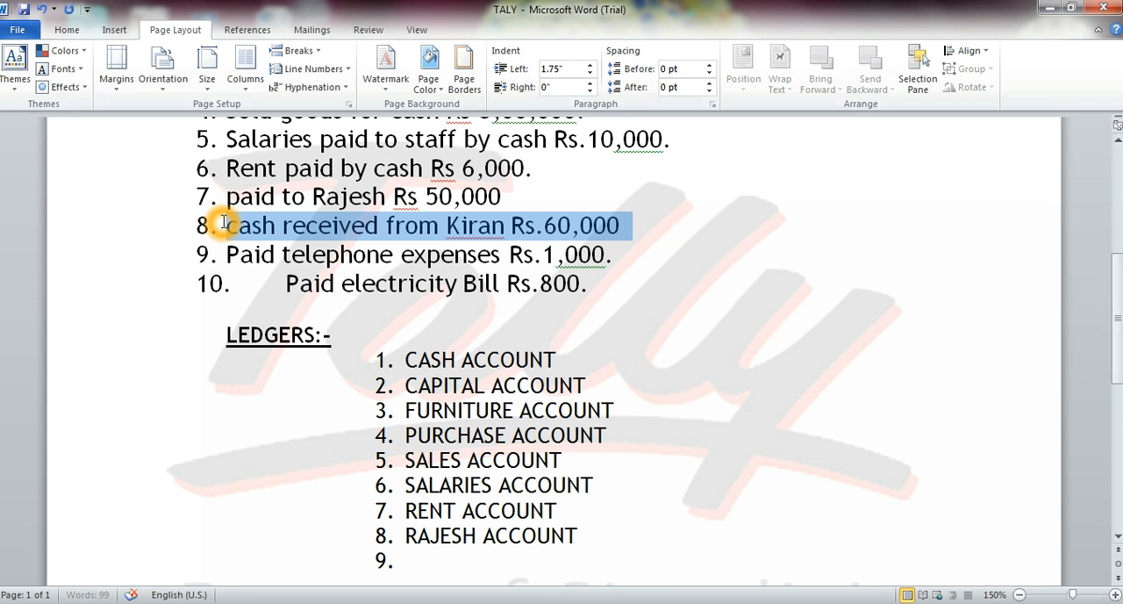
pyautogui.click(405, 554)
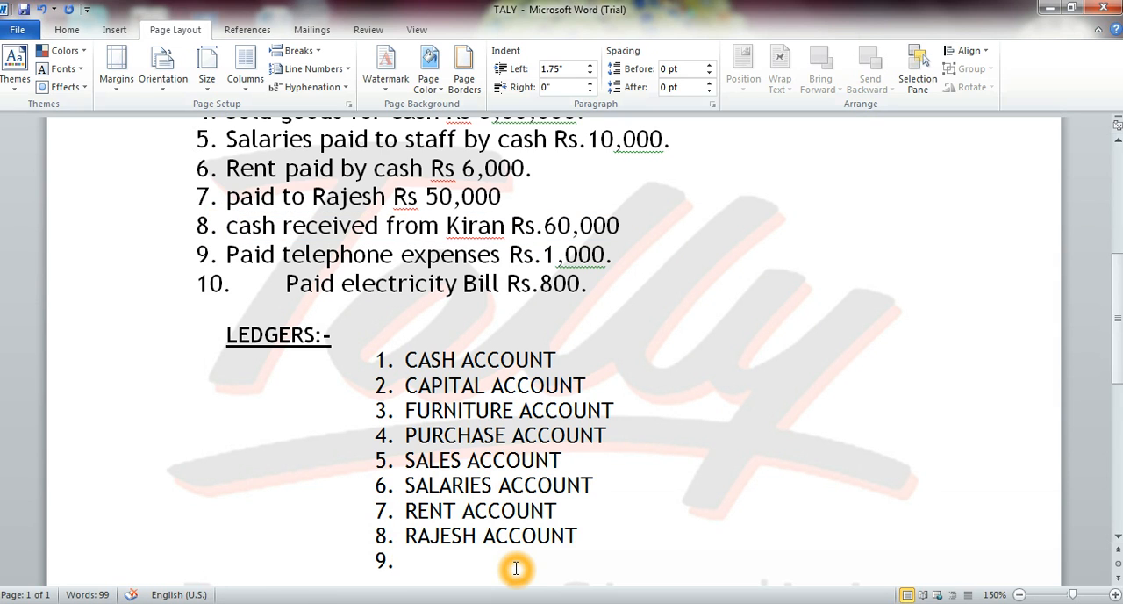
pyautogui.write('KIRAN')
pyautogui.write('ACCOUNT')
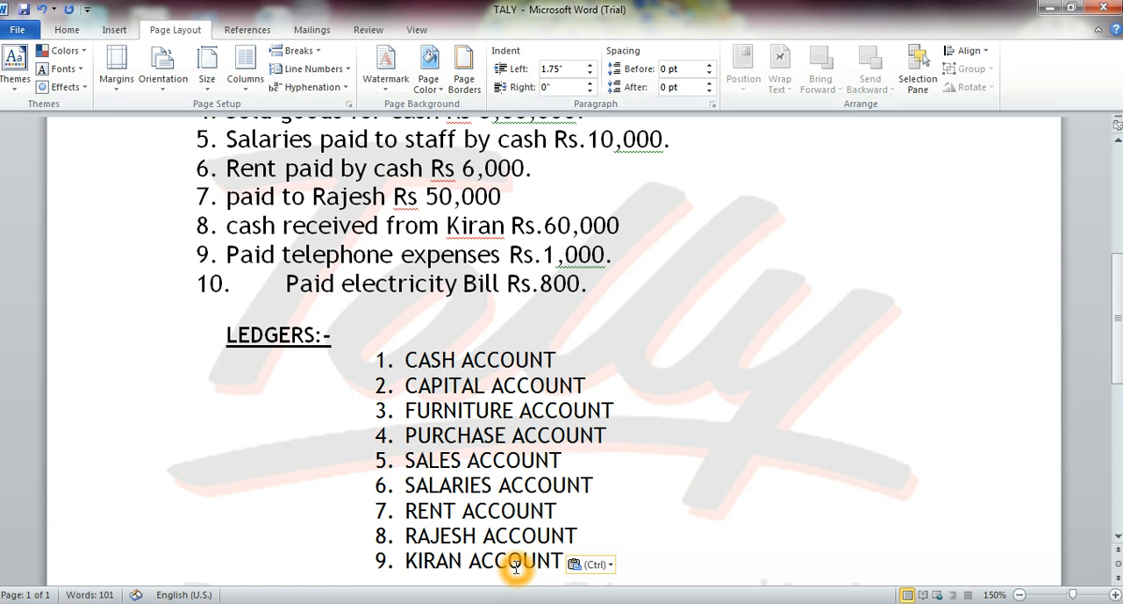
pyautogui.press('Return')
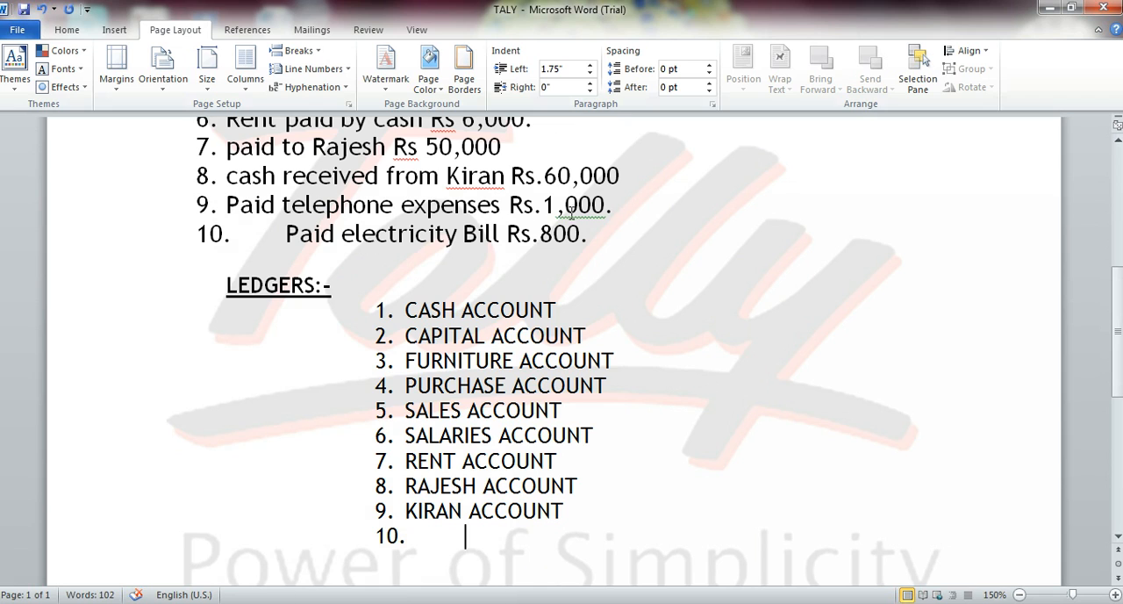
pyautogui.press('BackSpace')
pyautogui.press('BackSpace')
pyautogui.press('BackSpace')
pyautogui.press('BackSpace')
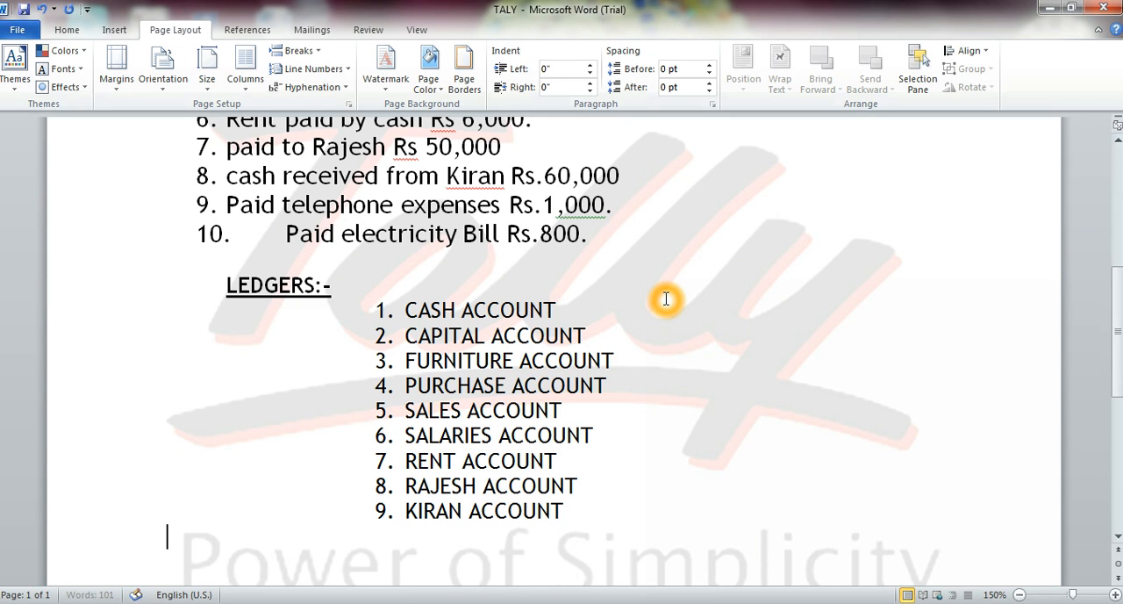
pyautogui.press('Return')
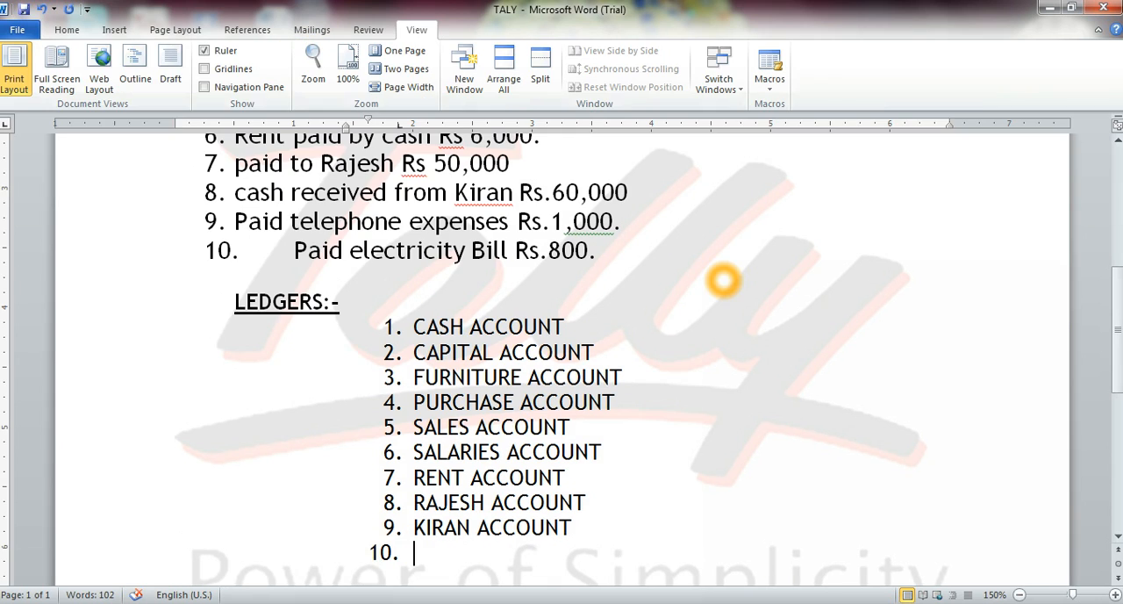
# Enter TELEPHONE ACCOUNT as the tenth ledger and start the eleventh item.
pyautogui.write('TE')
pyautogui.write(';E')
pyautogui.press('BackSpace')
pyautogui.press('BackSpace')
pyautogui.write('LEPHONE')
pyautogui.write('ACCOUNT')
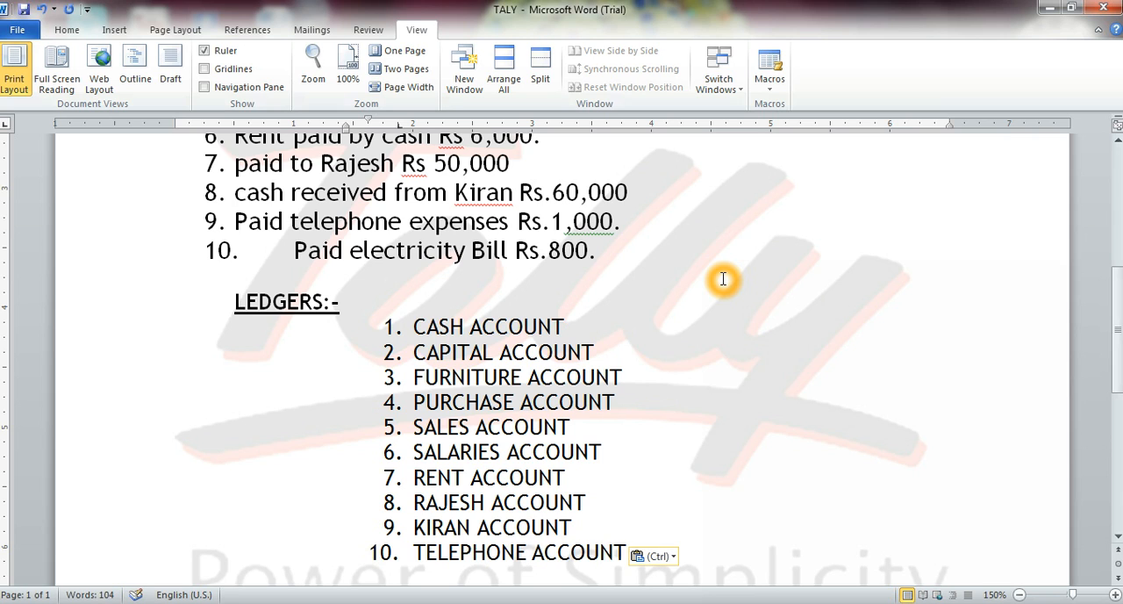
pyautogui.press('Return')
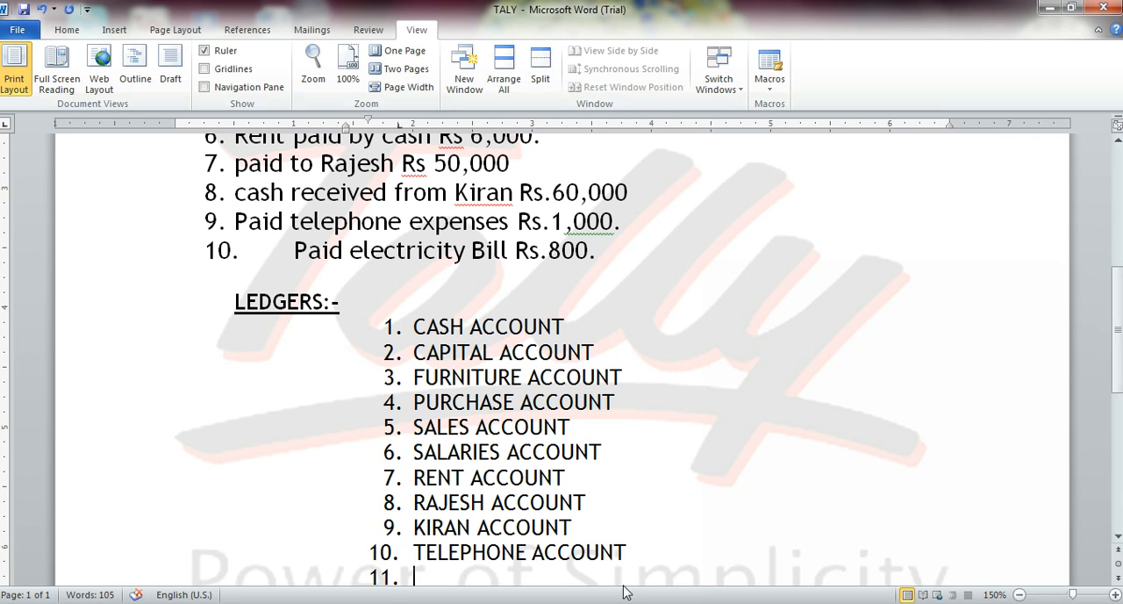
# Insert EXP before ACCOUNT in the tenth ledger's name and return to the empty eleventh item.
pyautogui.hotkey('ctrl', 'Left')
pyautogui.write('EXP')
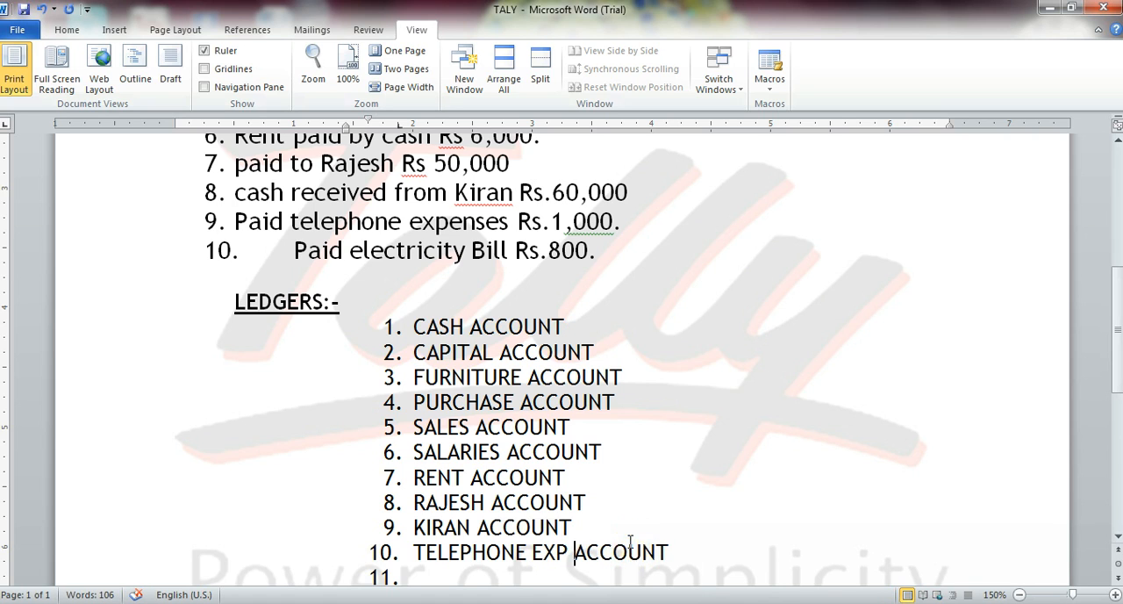
pyautogui.click(447, 577)
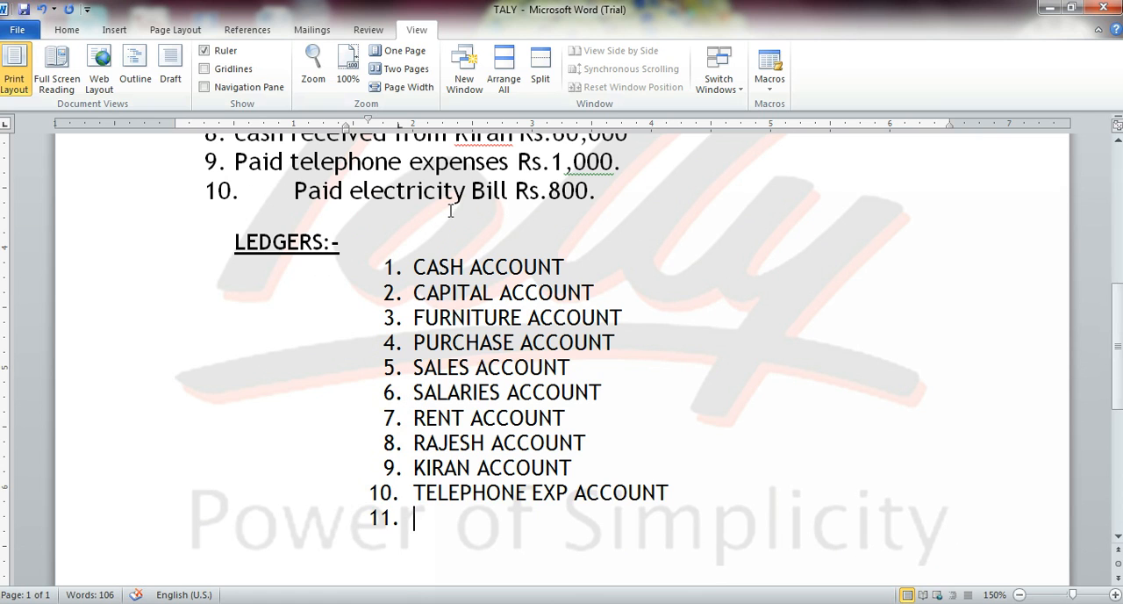
# Enter ELECTRICITY BILL ACCOUNT as the eleventh ledger for the electricity payment in transaction 10.
pyautogui.moveTo(299, 193); pyautogui.dragTo(465, 193)
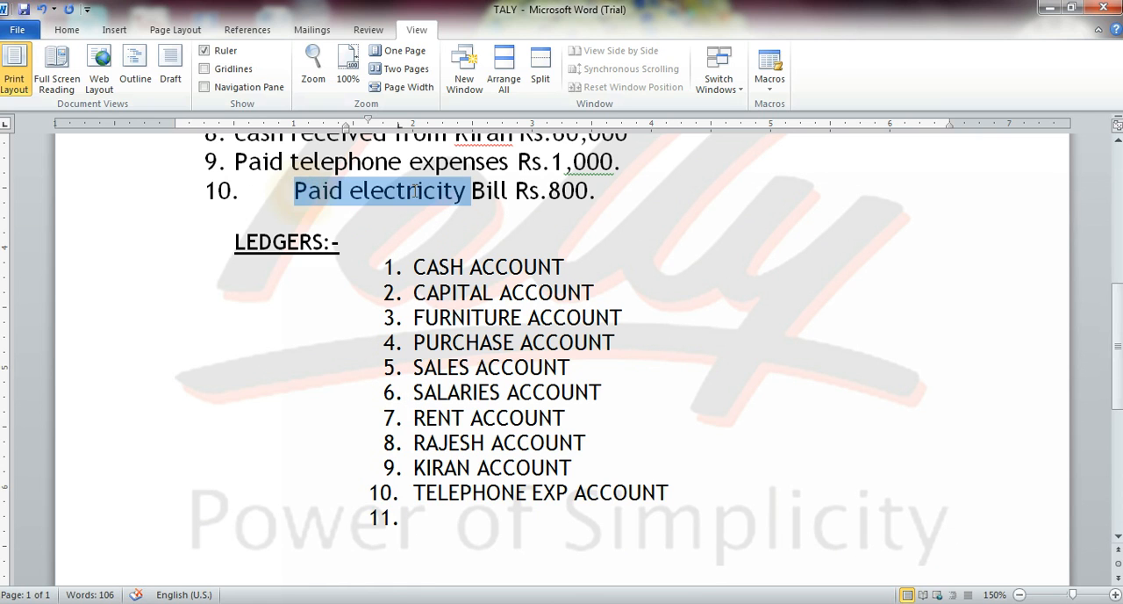
pyautogui.click(415, 517)
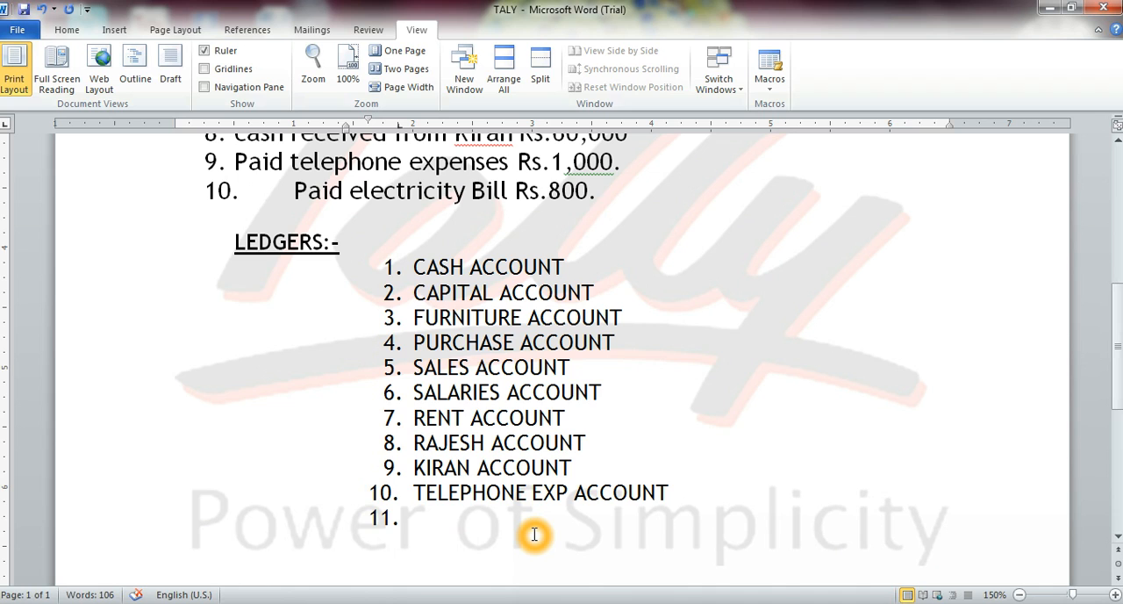
pyautogui.write('EXP')
pyautogui.press('BackSpace')
pyautogui.press('BackSpace')
pyautogui.write('LE')
pyautogui.press('BackSpace')
pyautogui.press('BackSpace')
pyautogui.write('LECTRICITY BILL')
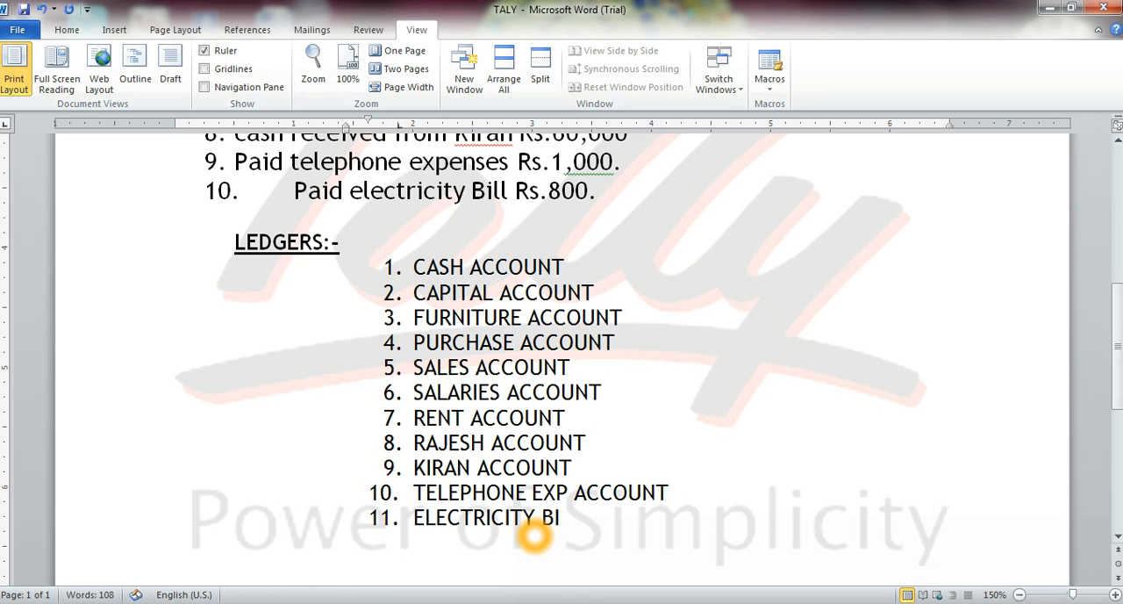
pyautogui.write('ACCOUNT')
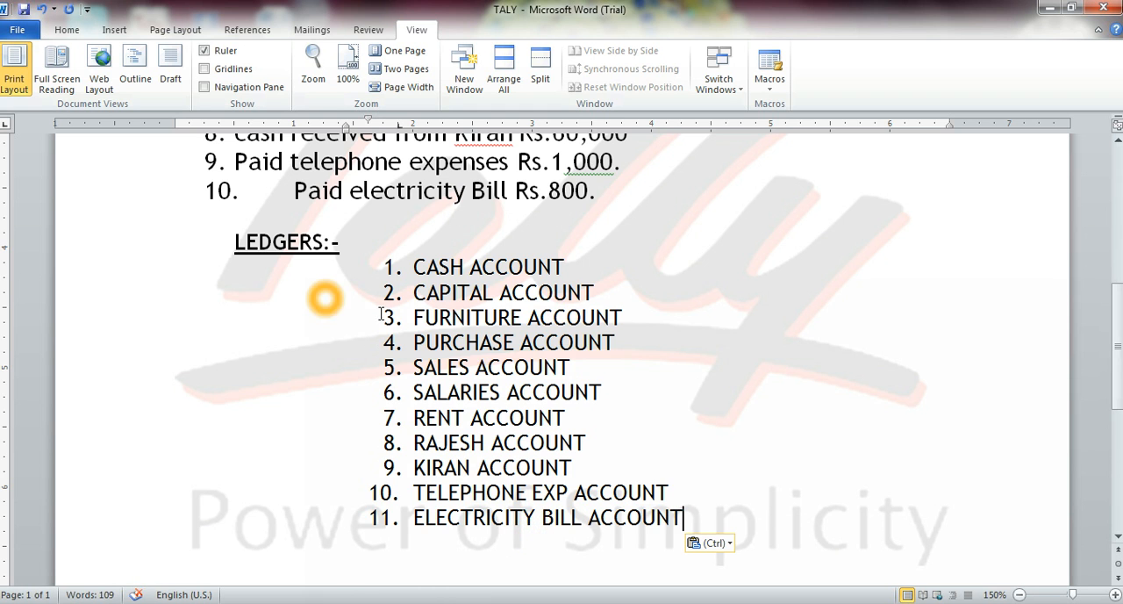
# Review the completed ledger list under the LEDGERS heading, going through the accounts one by one.
pyautogui.scroll(2, 380, 294)
pyautogui.scroll(-3, 436, 293)
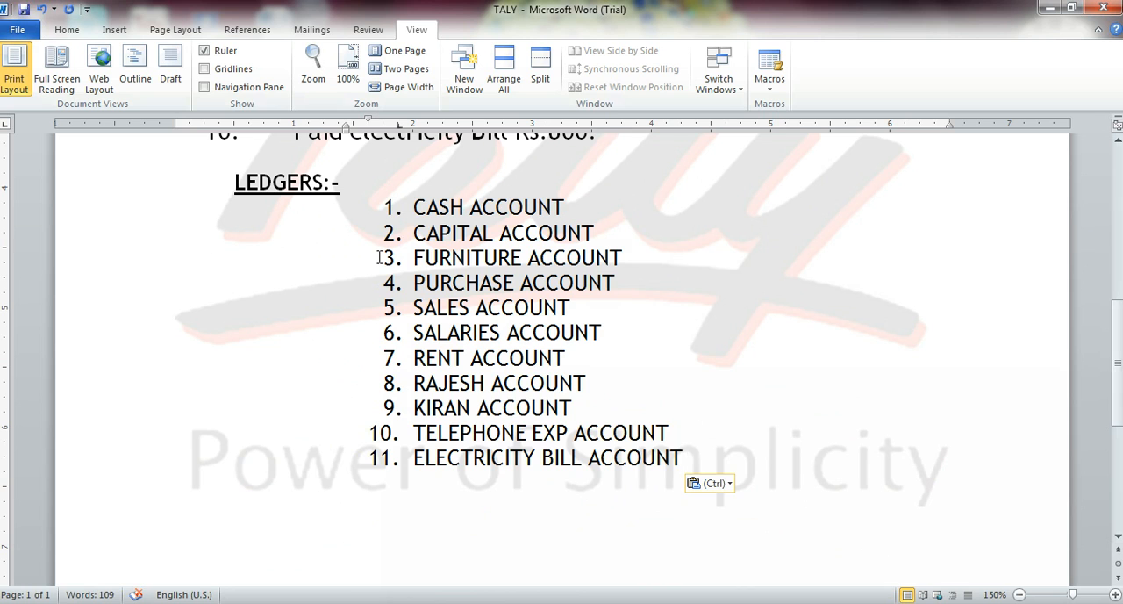
pyautogui.moveTo(411, 209); pyautogui.dragTo(696, 467)
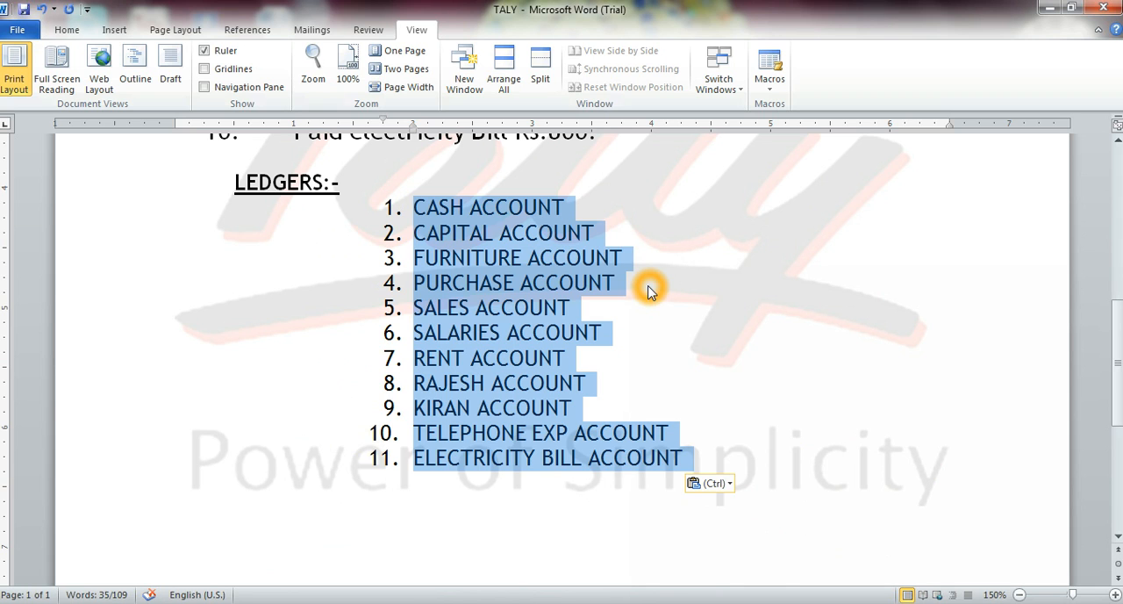
pyautogui.scroll(1, 648, 291)
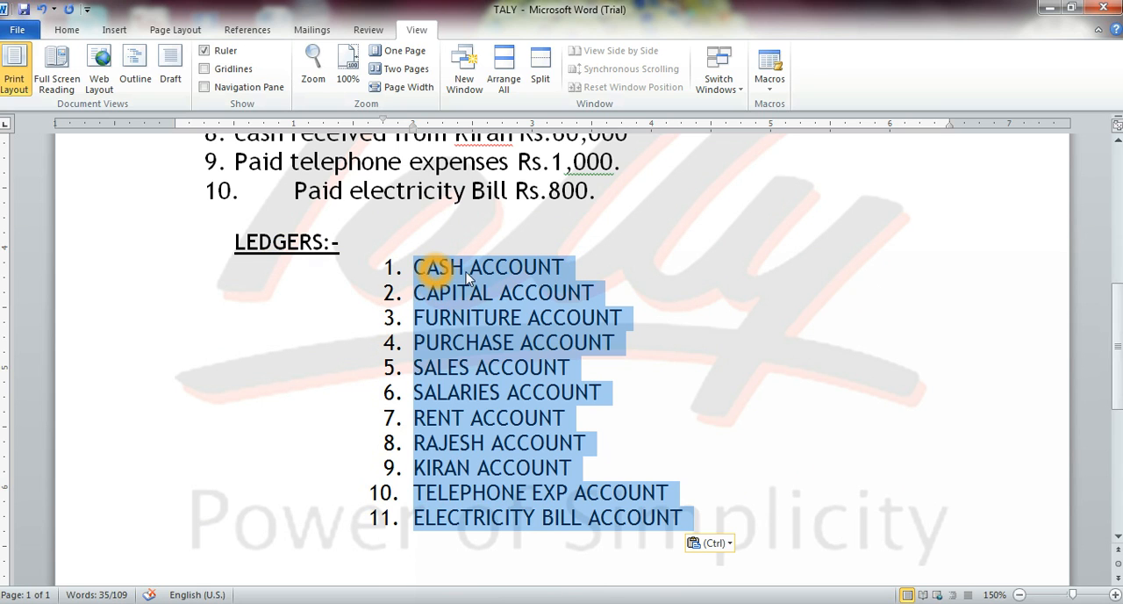
pyautogui.click(574, 270)
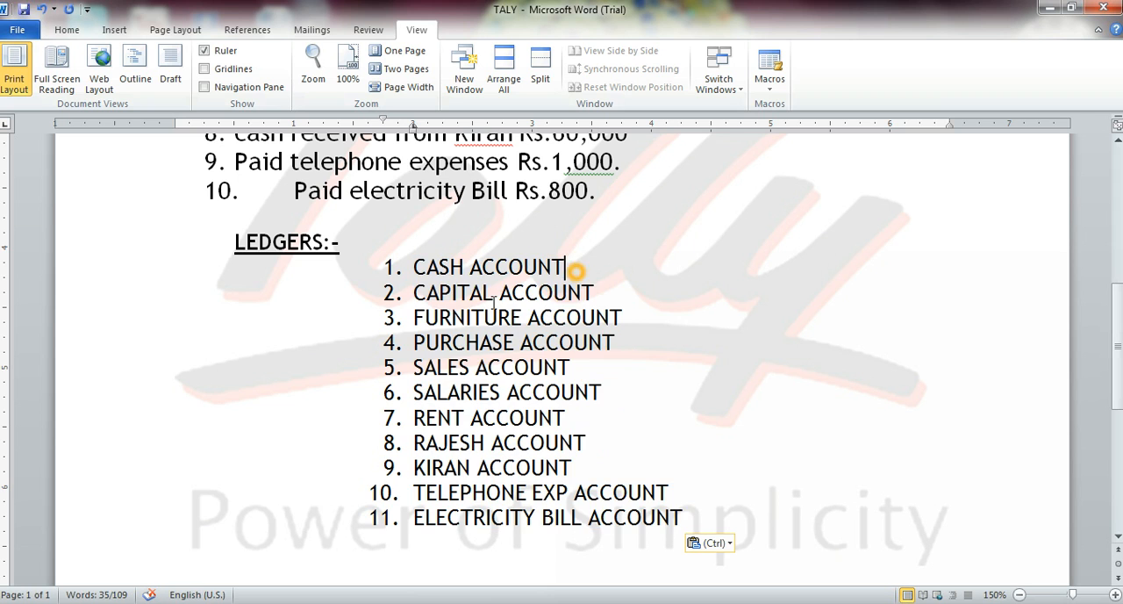
pyautogui.click(590, 293)
pyautogui.tripleClick(424, 325)
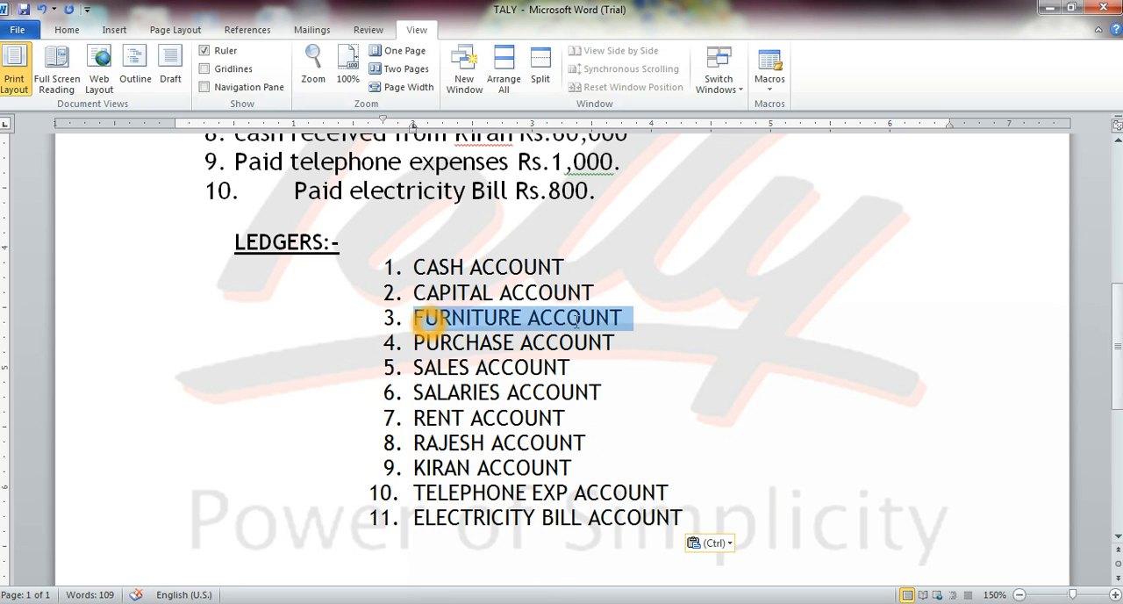
pyautogui.tripleClick(419, 344)
pyautogui.moveTo(420, 368); pyautogui.dragTo(494, 403)
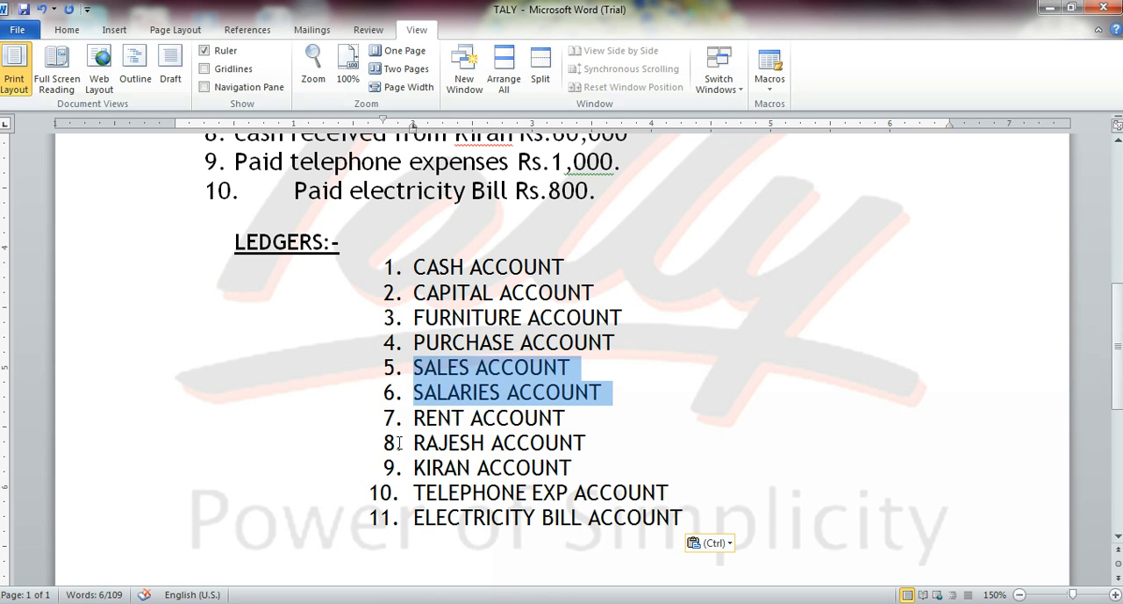
pyautogui.moveTo(399, 419); pyautogui.dragTo(548, 417)
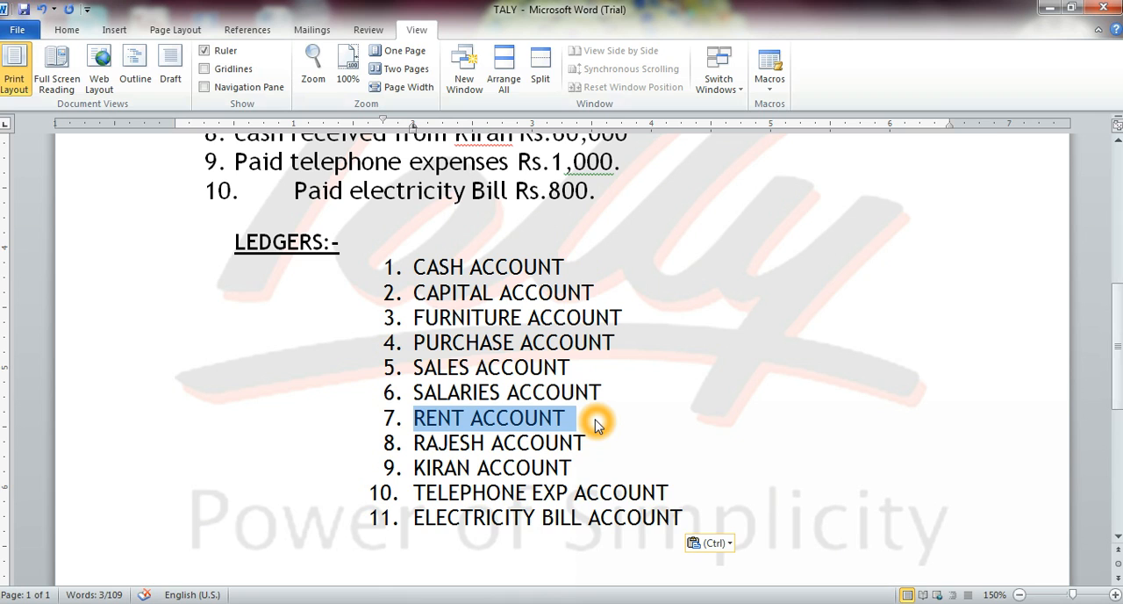
pyautogui.moveTo(334, 246); pyautogui.dragTo(218, 250)
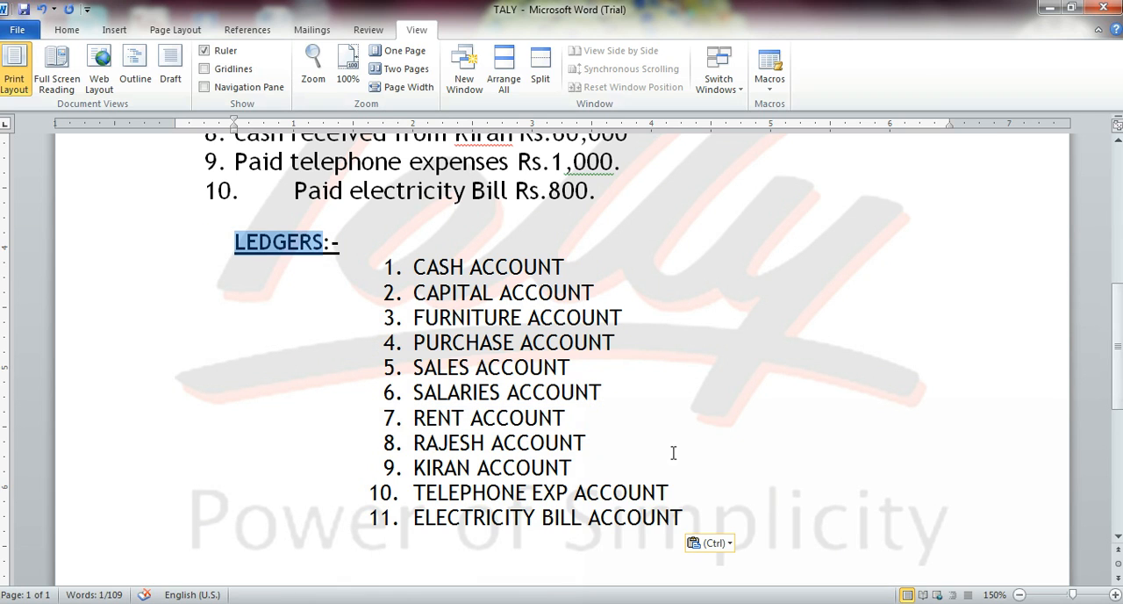
pyautogui.click(680, 517)
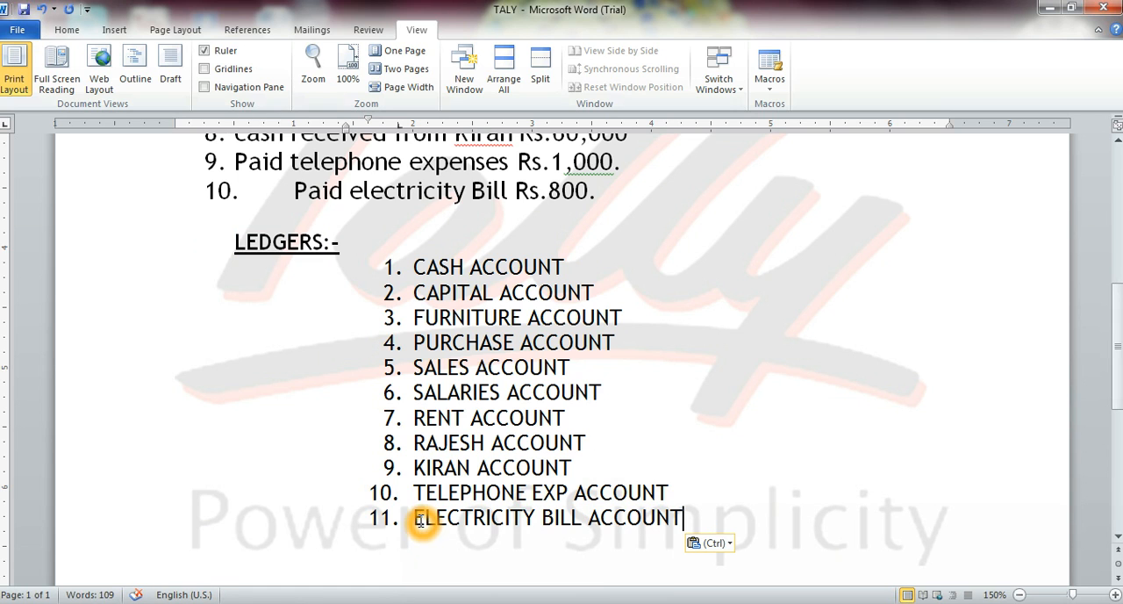
# Compare the whole ledger list with the business transactions listed above it.
pyautogui.moveTo(418, 268); pyautogui.dragTo(704, 514)
pyautogui.scroll(3, 522, 325)
pyautogui.scroll(3, 491, 263)
pyautogui.scroll(-3, 460, 263)
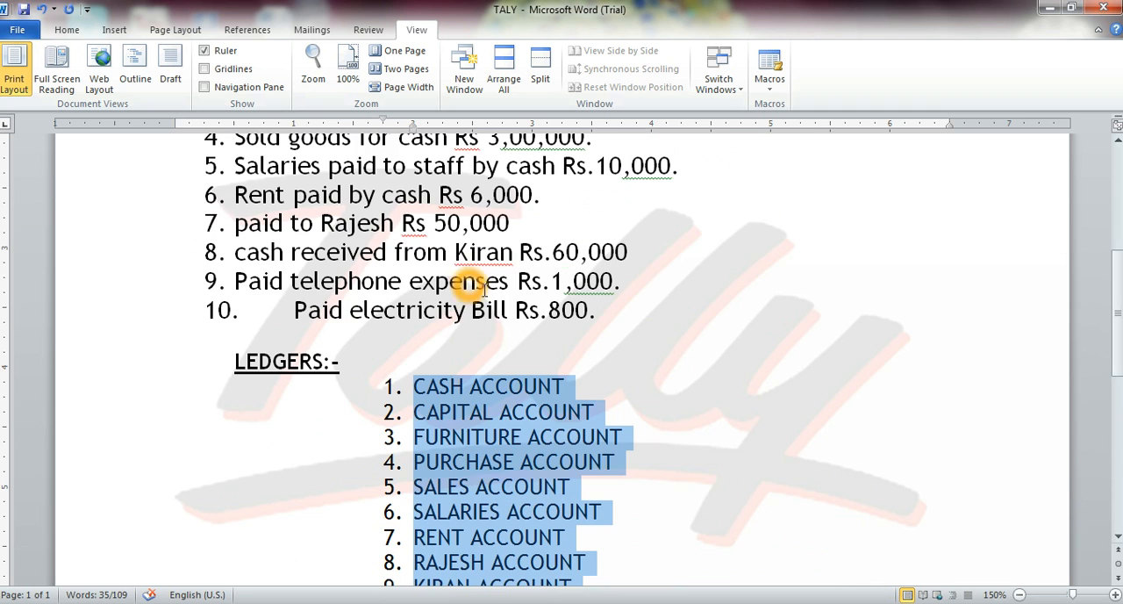
pyautogui.scroll(-3, 483, 298)
pyautogui.scroll(5, 495, 314)
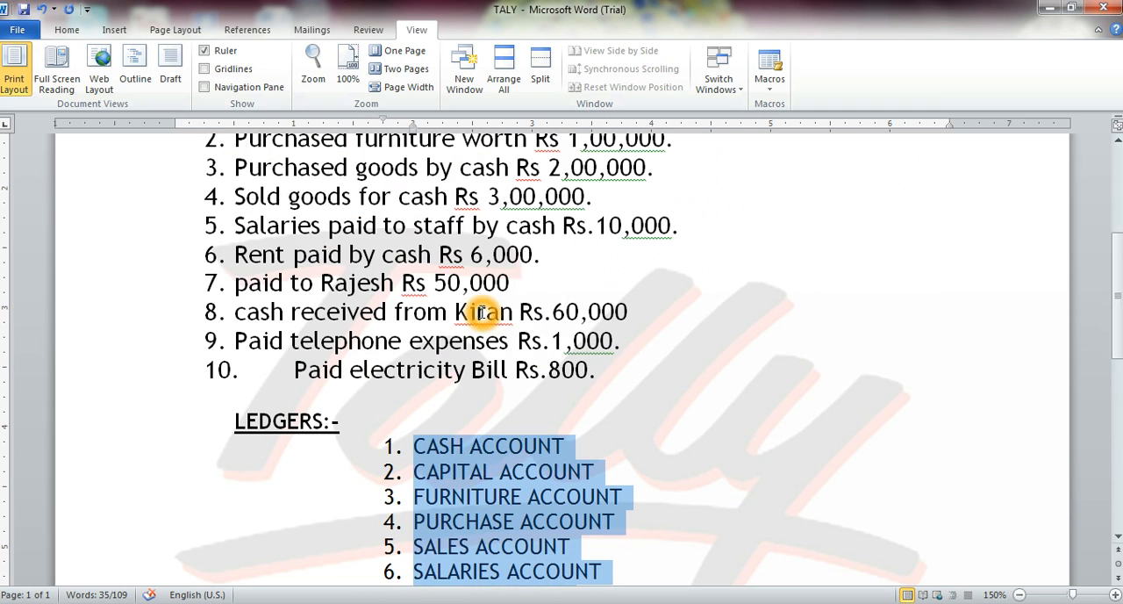
pyautogui.click(447, 449)
pyautogui.scroll(-1, 448, 449)
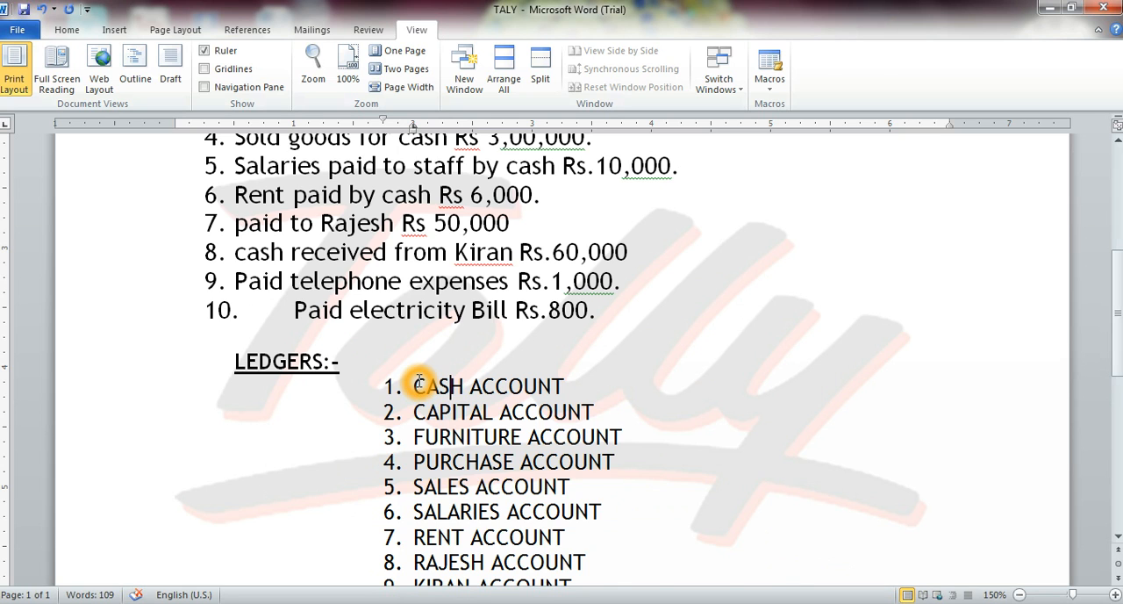
pyautogui.scroll(-2, 419, 386)
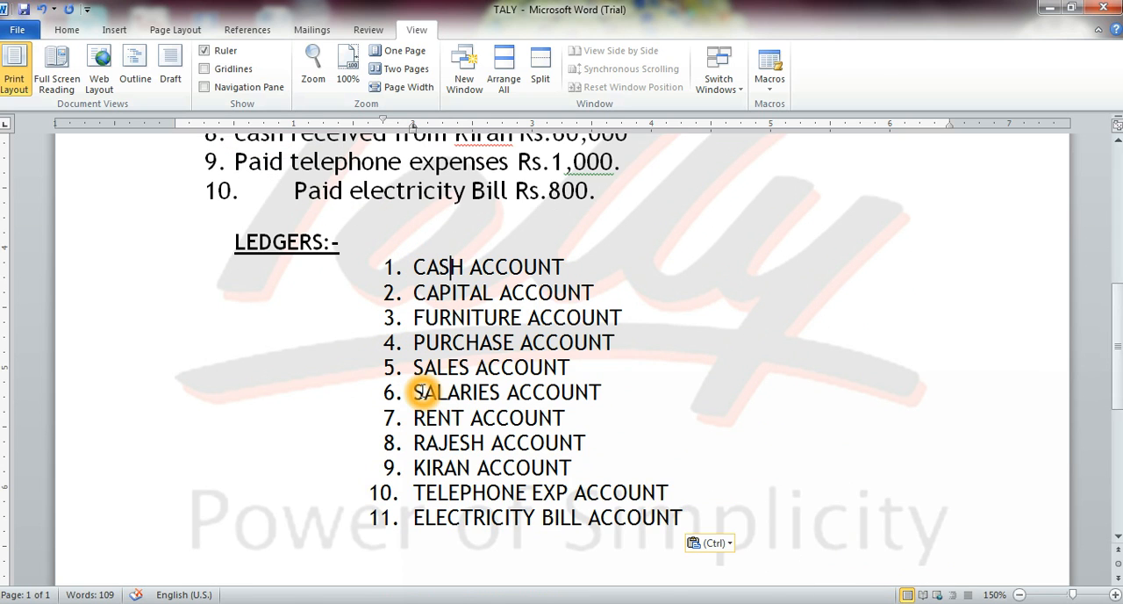